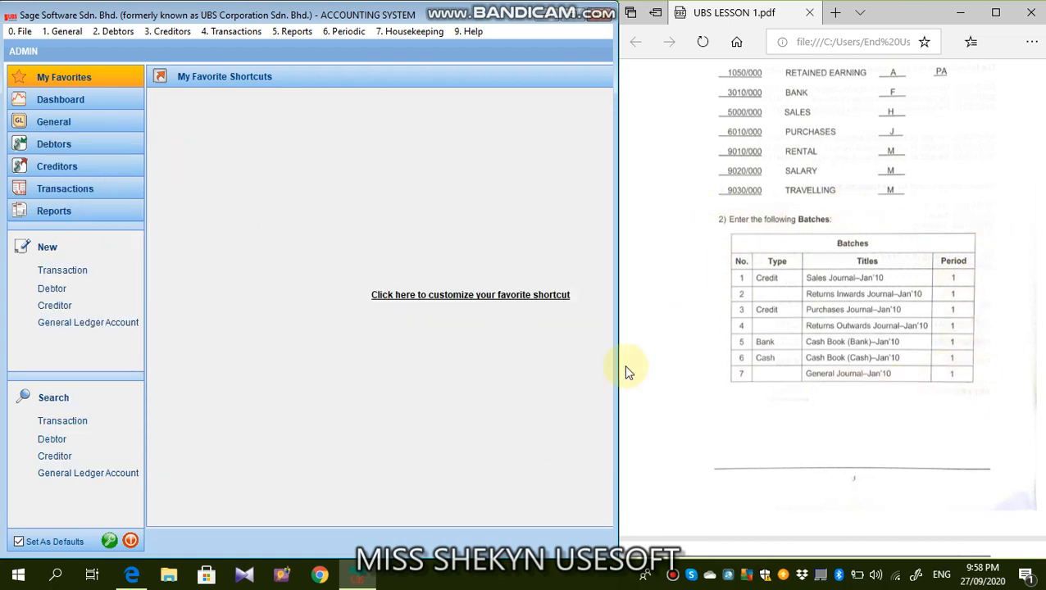
- Open the batch title generator from Organise Batches and rename the first title as SALES JOURNAL
left_click(236, 32)
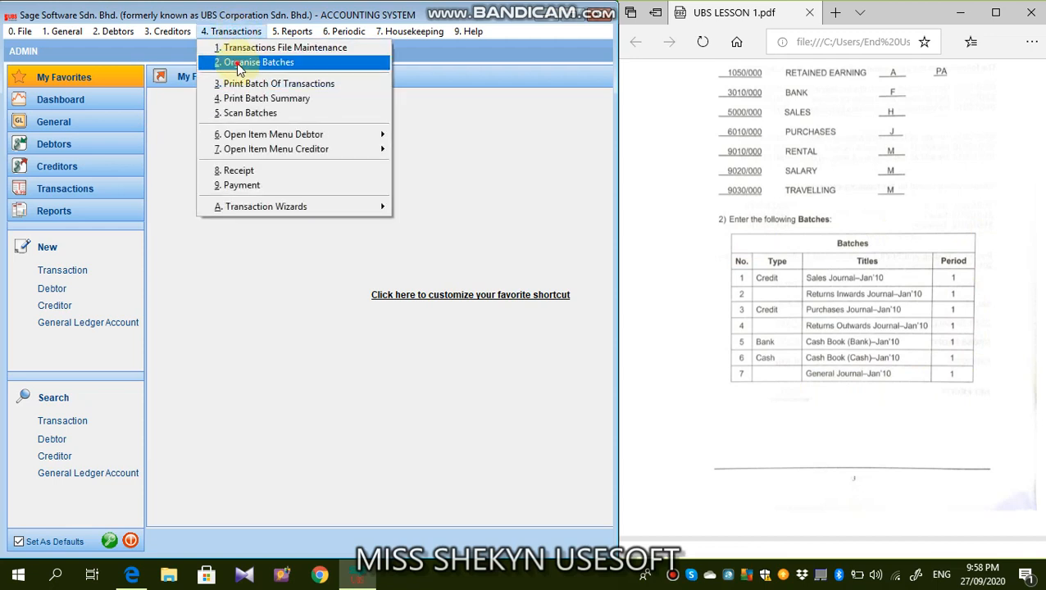
left_click(236, 63)
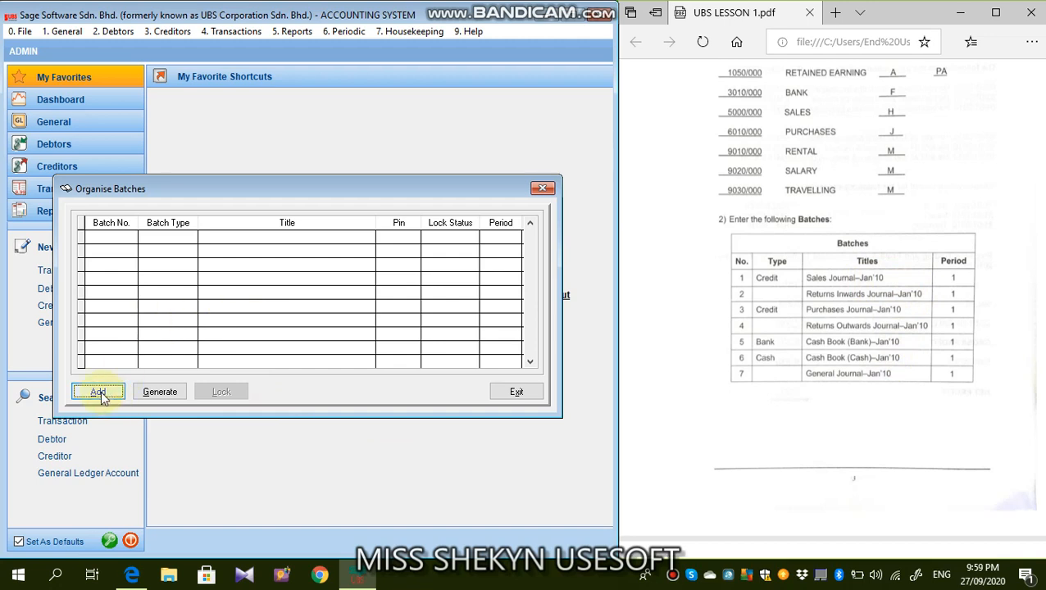
left_click(149, 392)
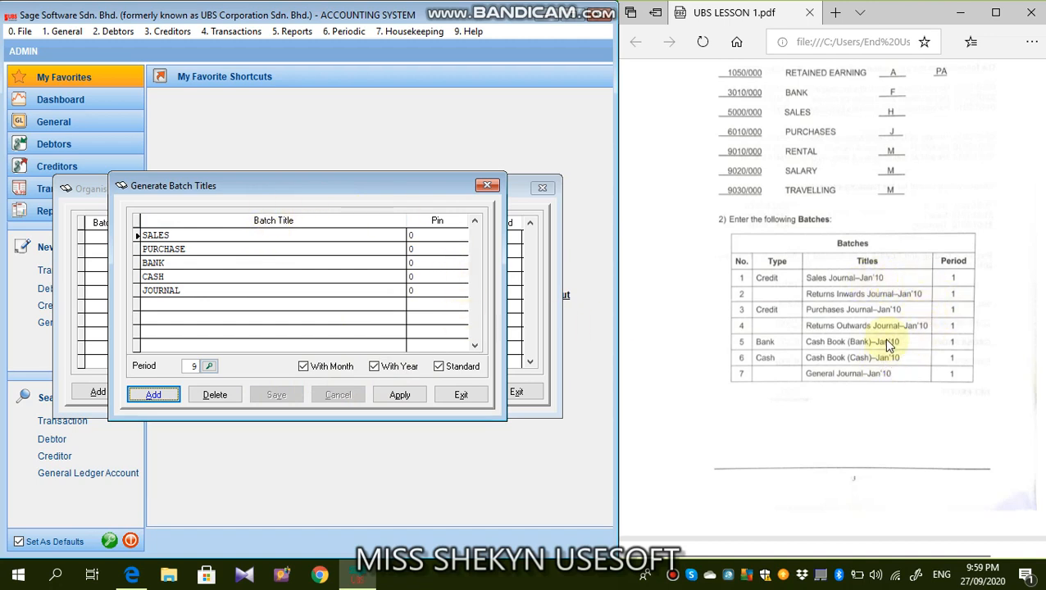
left_click(235, 234)
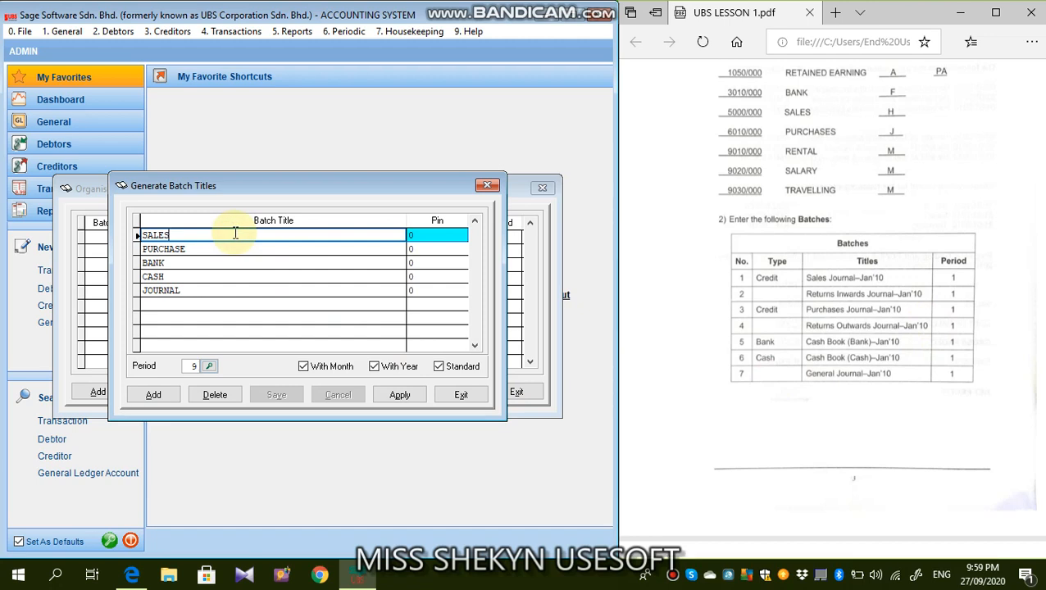
type("JO")
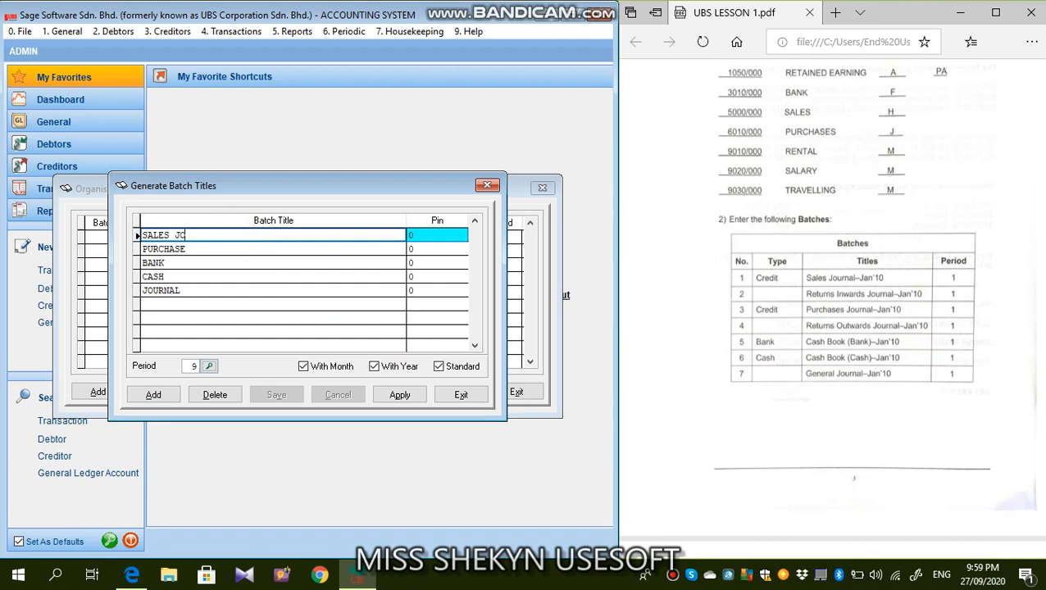
type("URNAL")
key("Return")
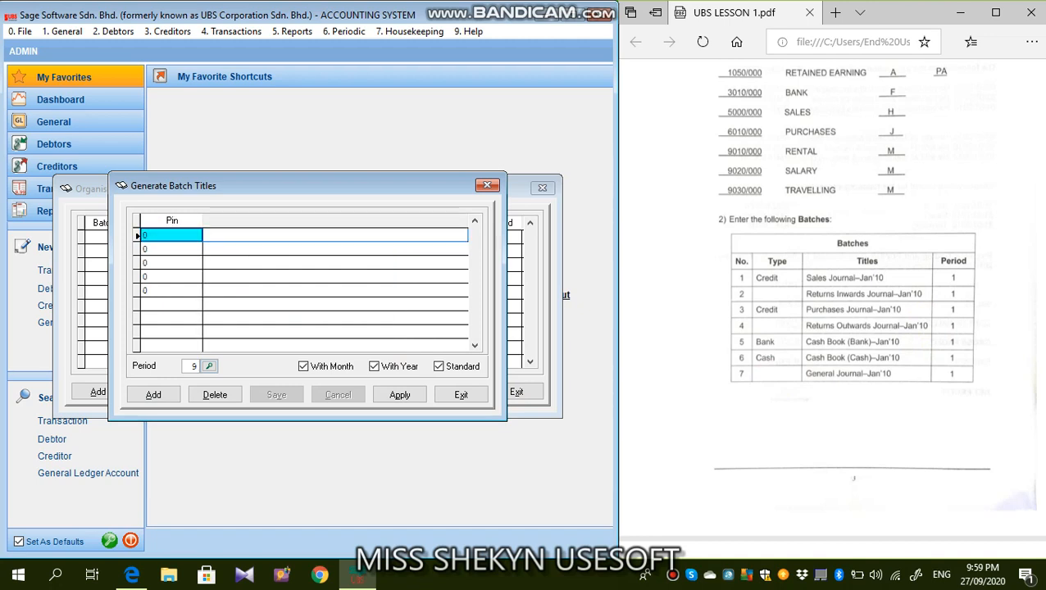
key("Left")
- Replace the second batch title with RETURN INWARDS JOURNAL
left_click(190, 250)
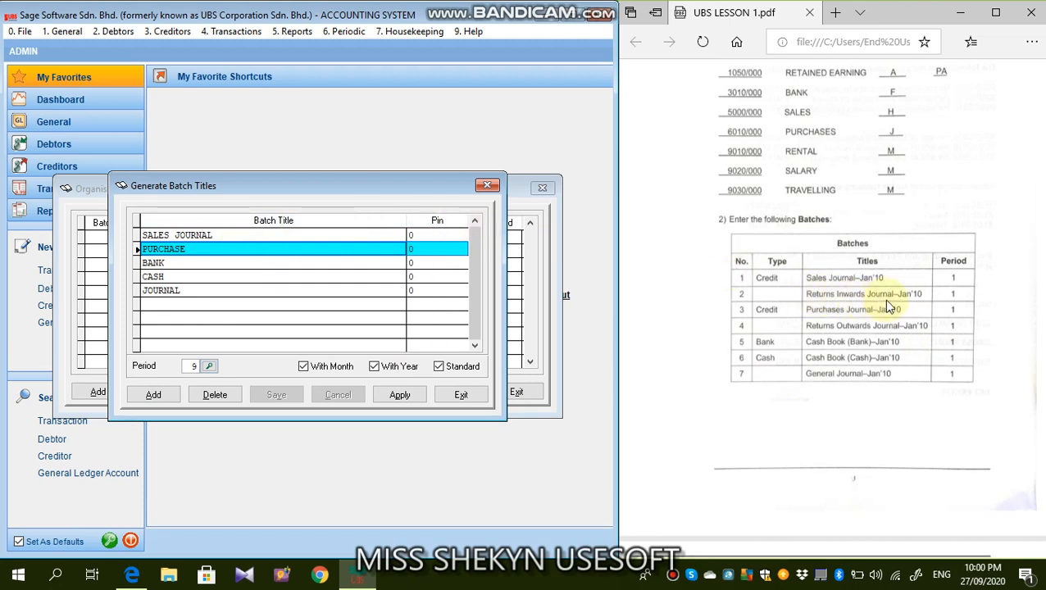
type("RE")
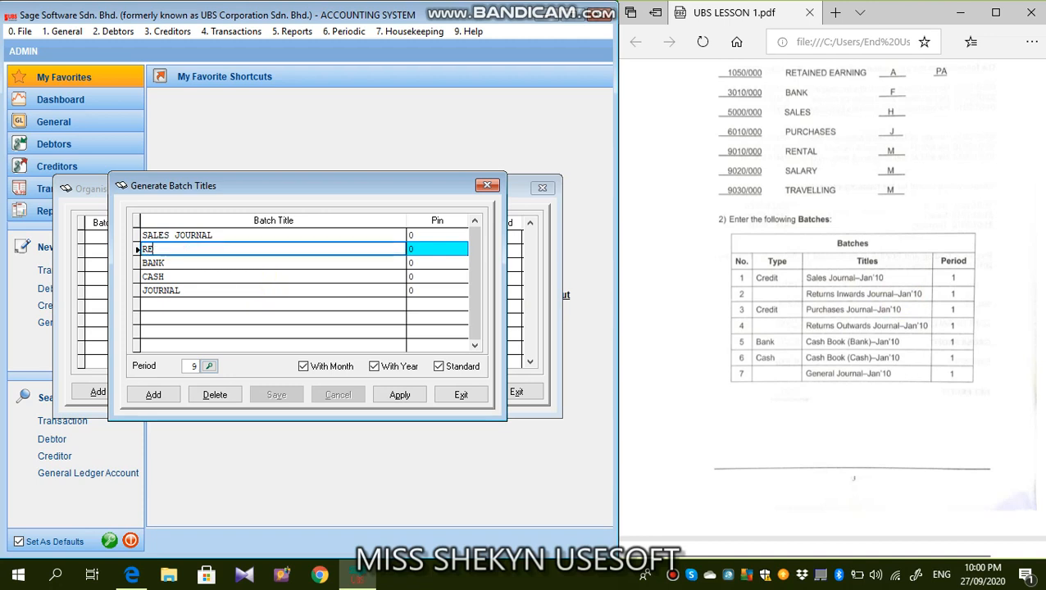
type("TURN INWARD")
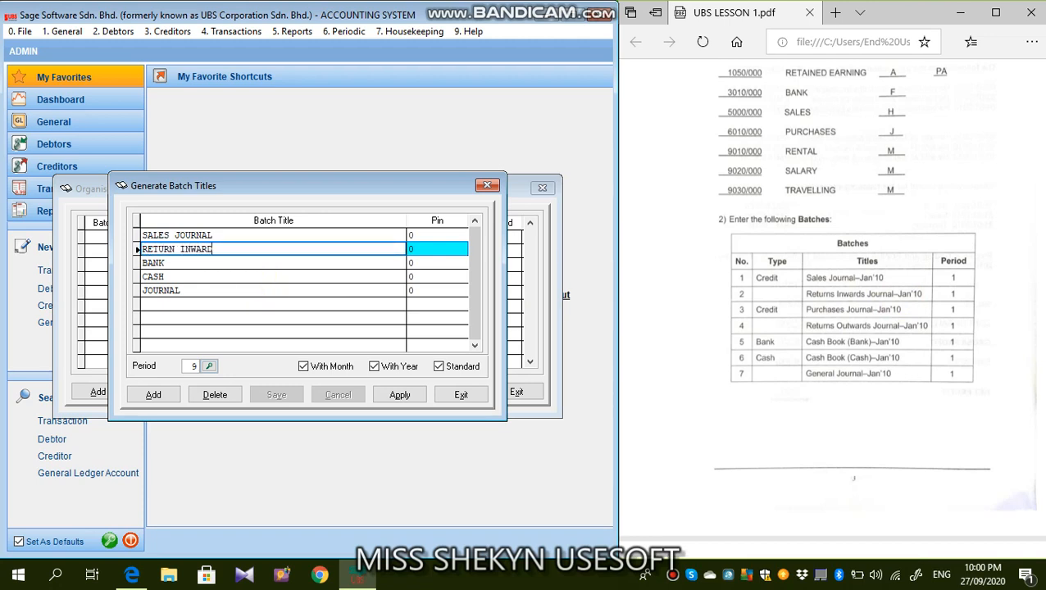
type("S JOURNAL")
- Replace the third batch title with PURCHASES JOURNAL
key("Down")
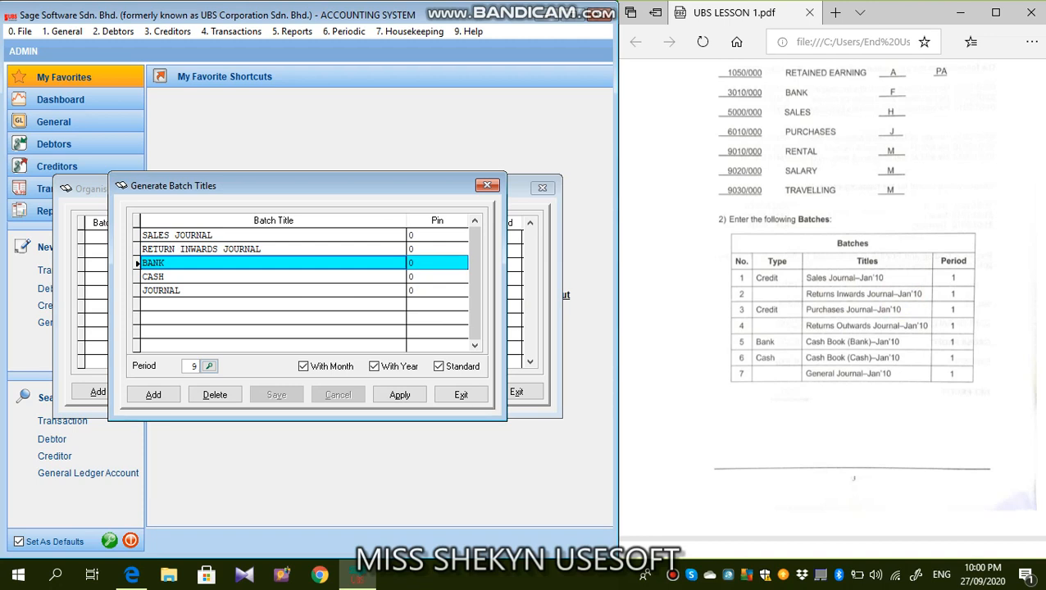
type("PURCHASES JO")
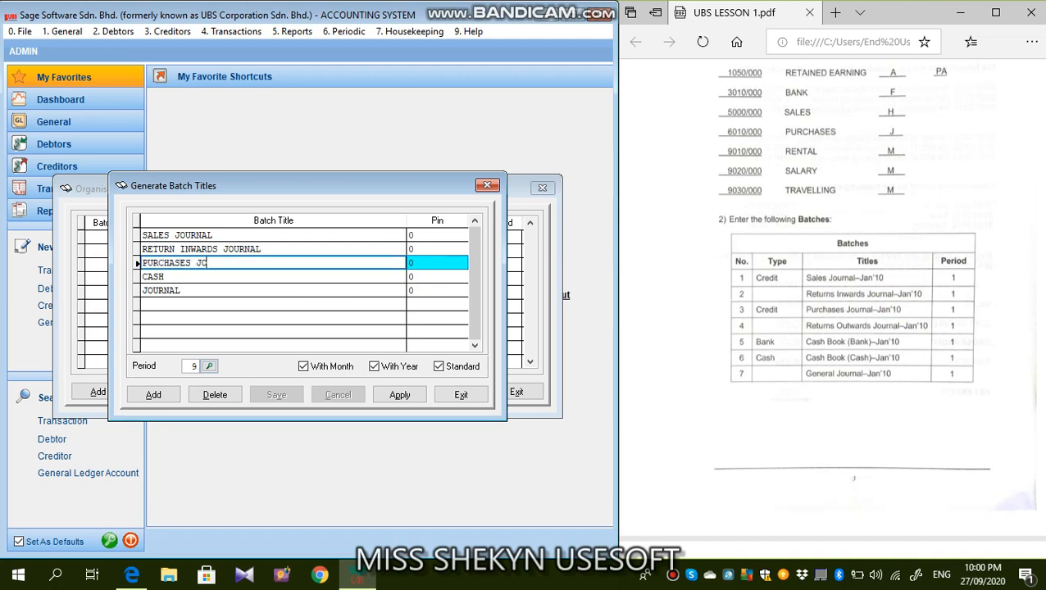
type("URNAL")
- Replace the fourth batch title with RETURN OUTWARDS JOURNAL
key("Down")
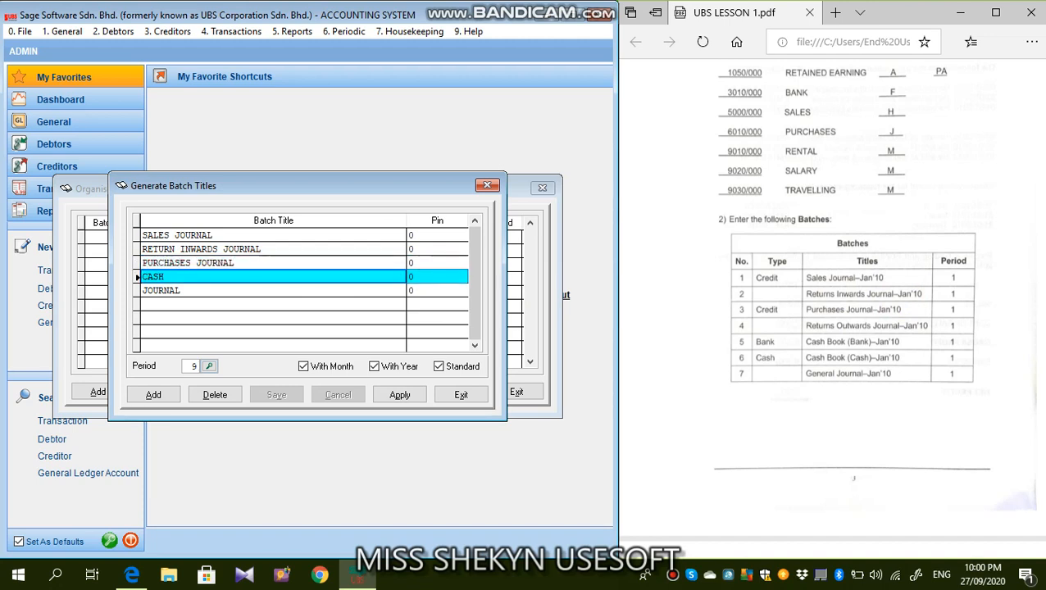
type("RETURN OUTWA")
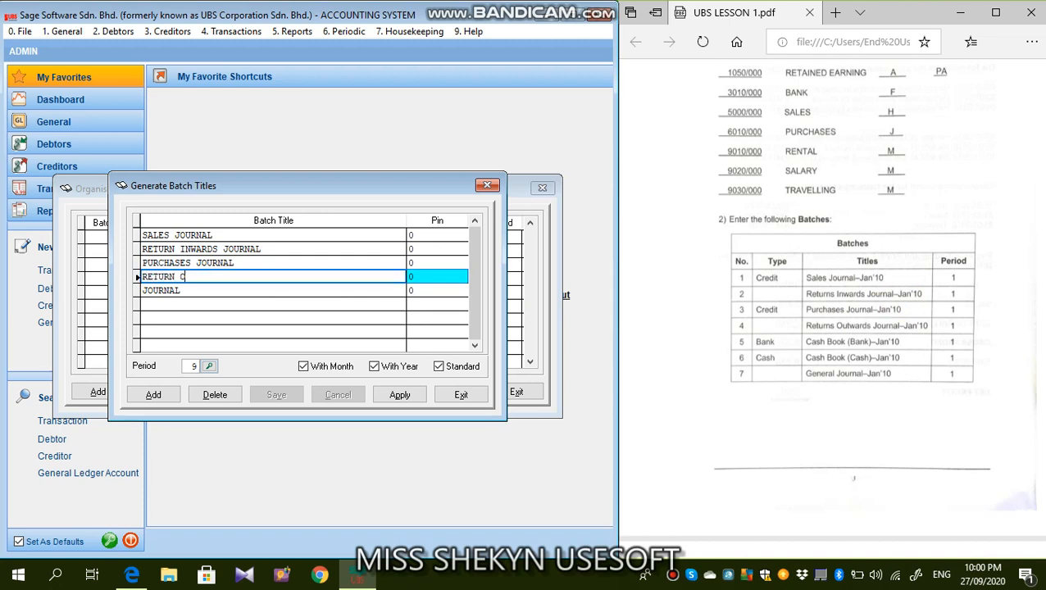
type("R")
key("BackSpace")
type("ARDS JOURNAL")
- Replace the fifth batch title with CASHBOOK (BANK)
key("Down")
type("CASHBOOK")
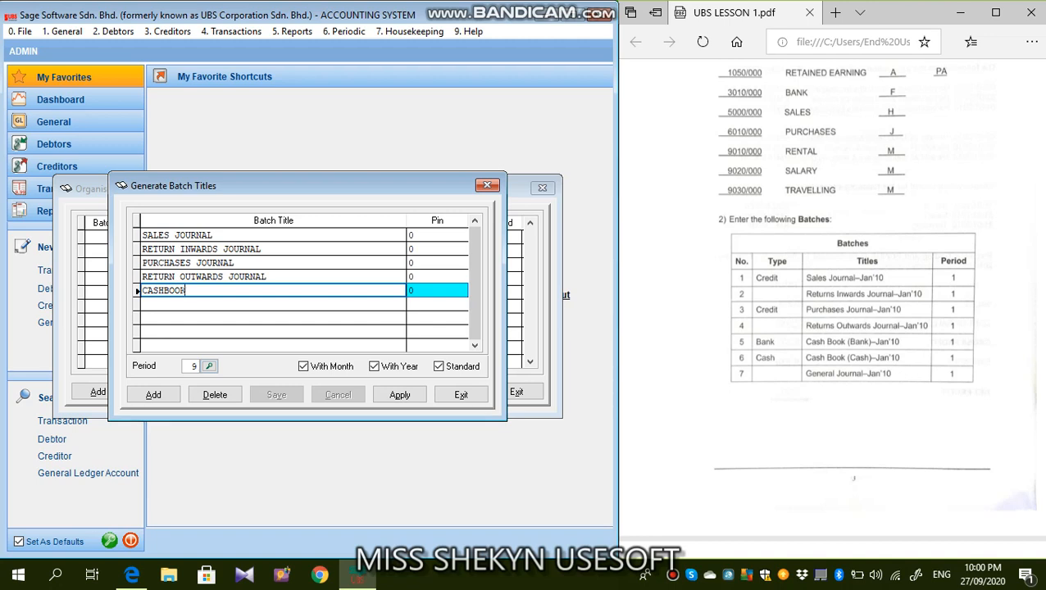
type(" (BANK")
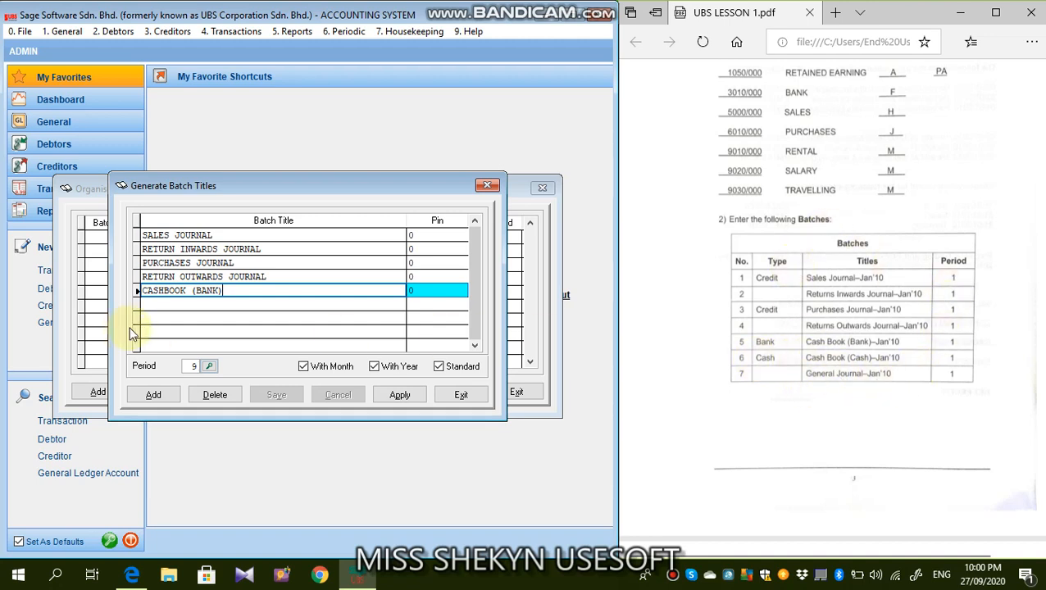
- Add a new batch title with the description CASHBOOK (CASH) and save it
left_click(159, 395)
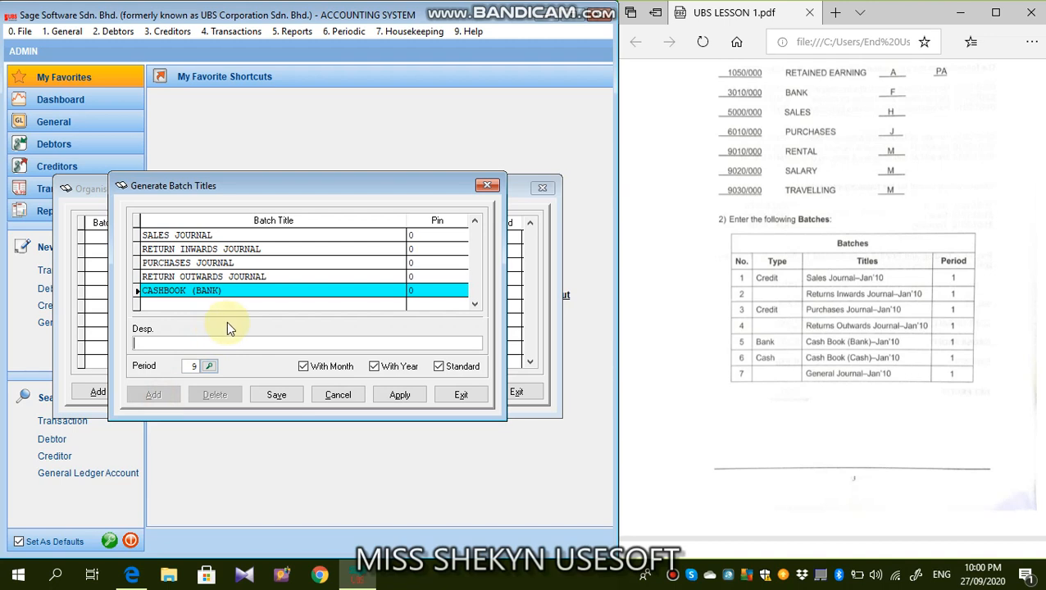
type("CASH ")
type("OOK (CASH)")
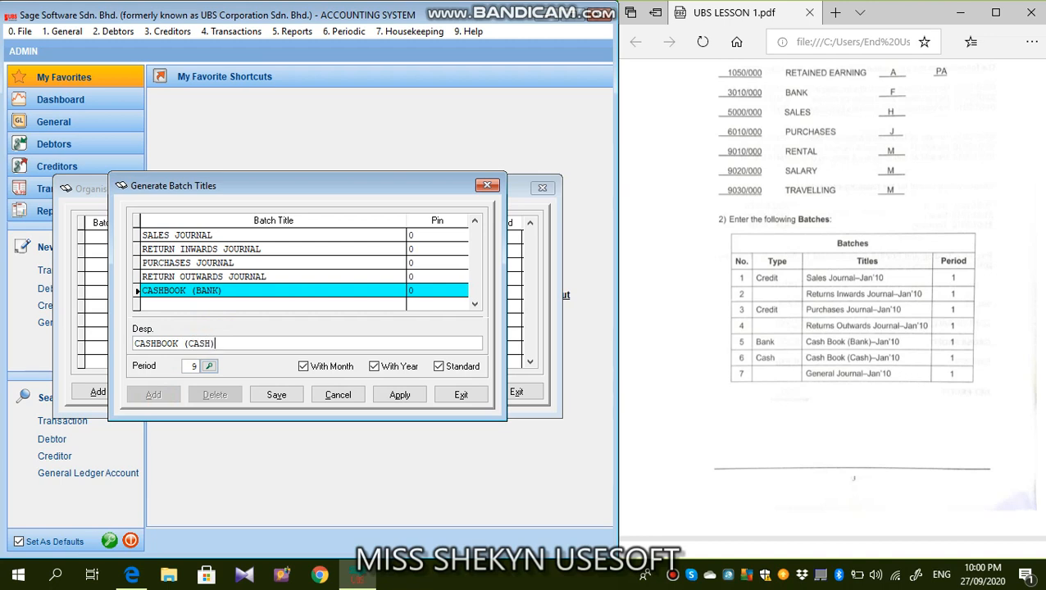
left_click(275, 400)
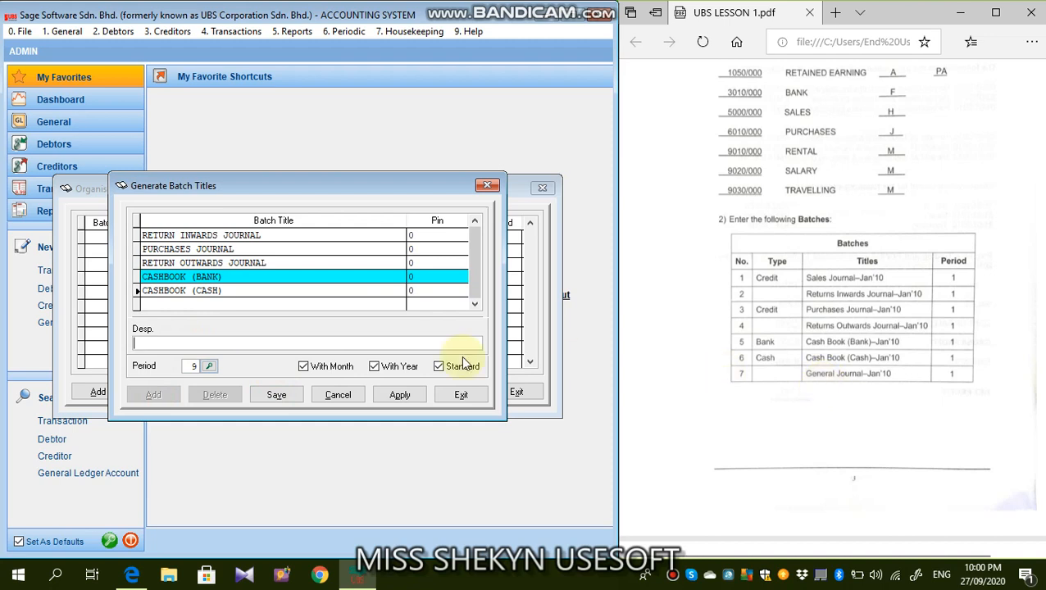
- Add and save another batch title with the description GENERAL JOURNAL
type("GENERAL JOURNAL")
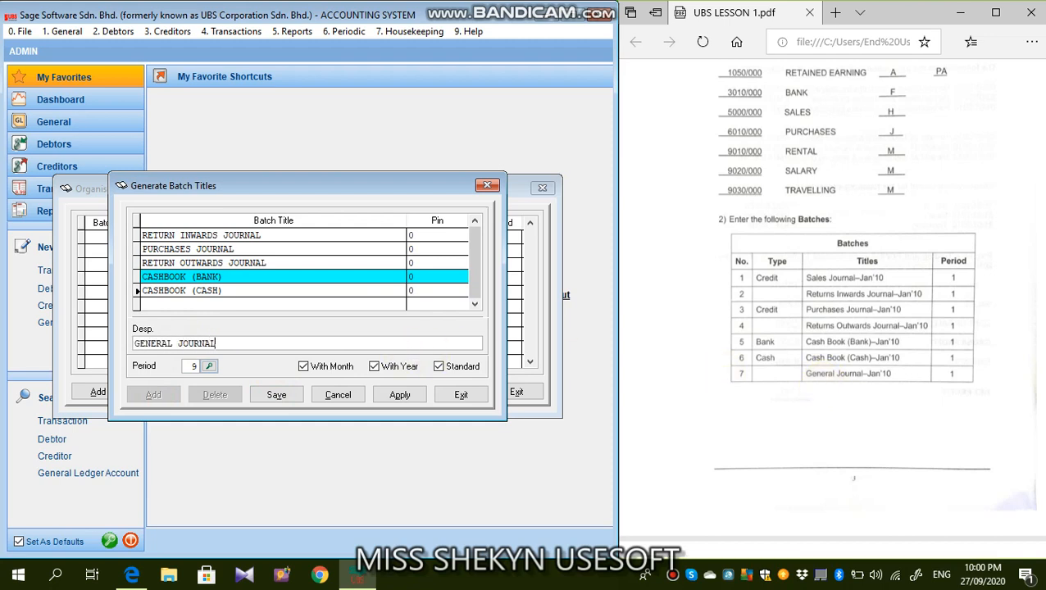
left_click(276, 394)
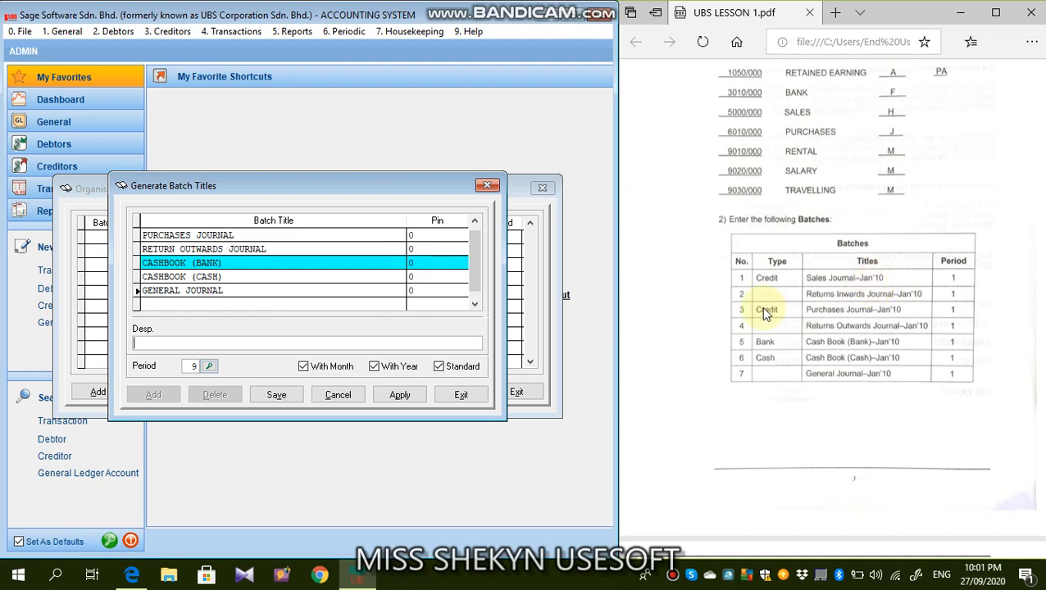
- Set the batch period to 1 (January 2020) and generate the batches from the titles
left_click(210, 366)
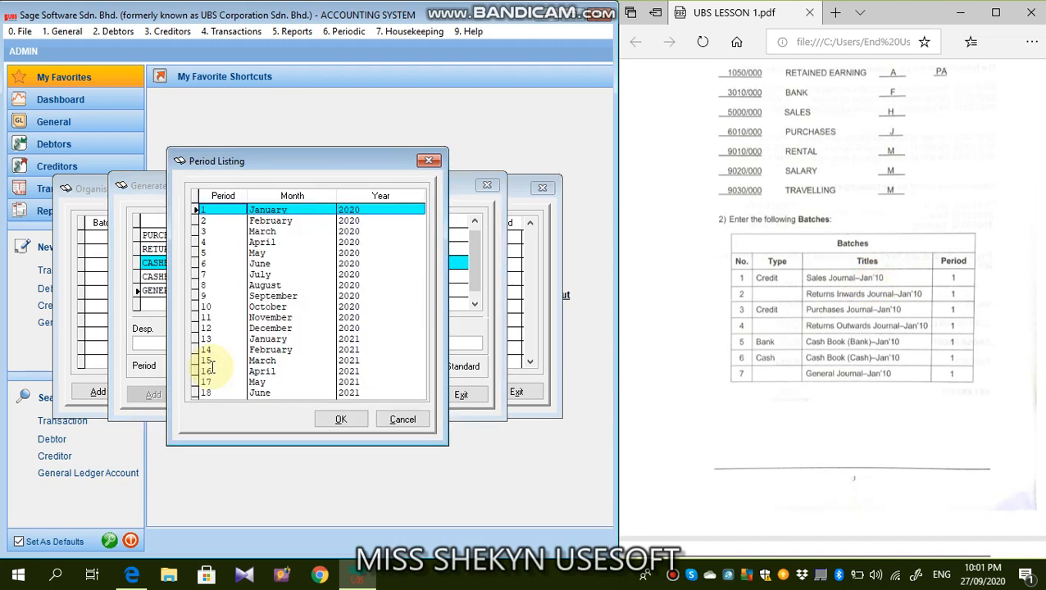
left_click(292, 210)
left_click(341, 420)
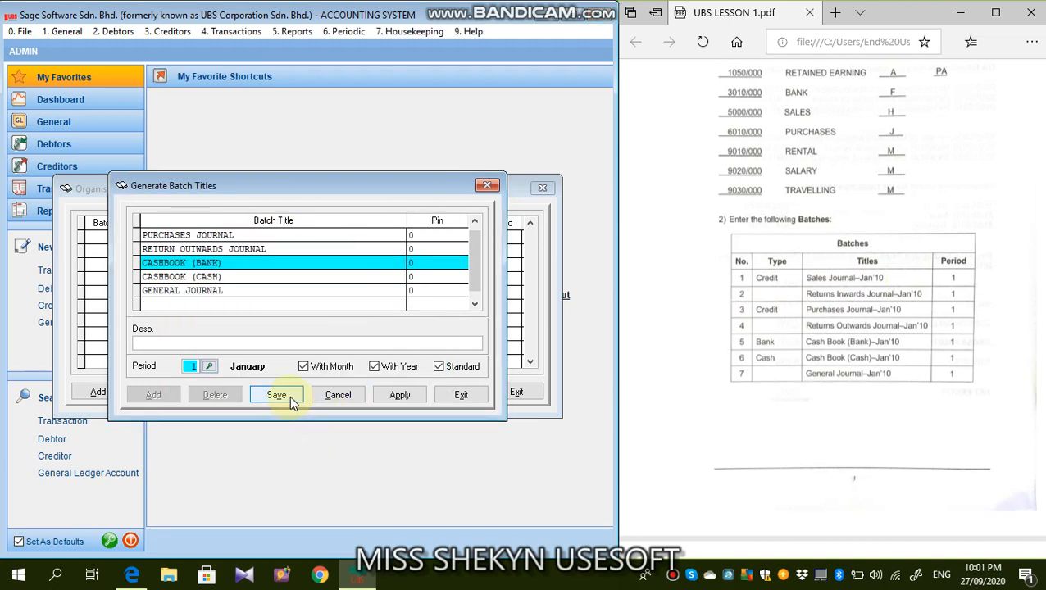
left_click(391, 397)
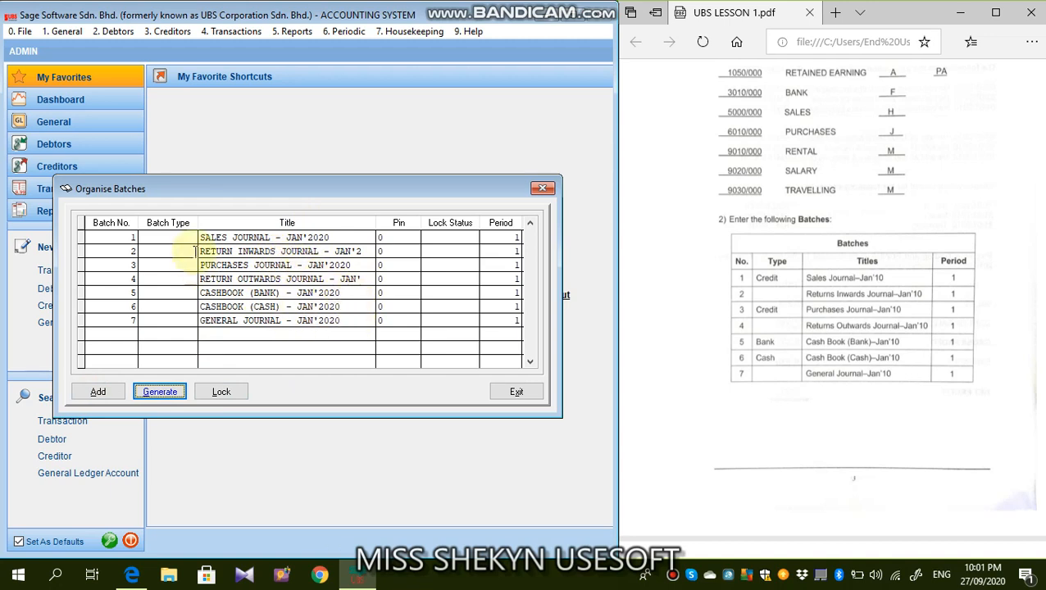
- Set the batch type to CREDIT for the sales journal (batch 1) and the purchases journal (batch 3)
left_click(170, 237)
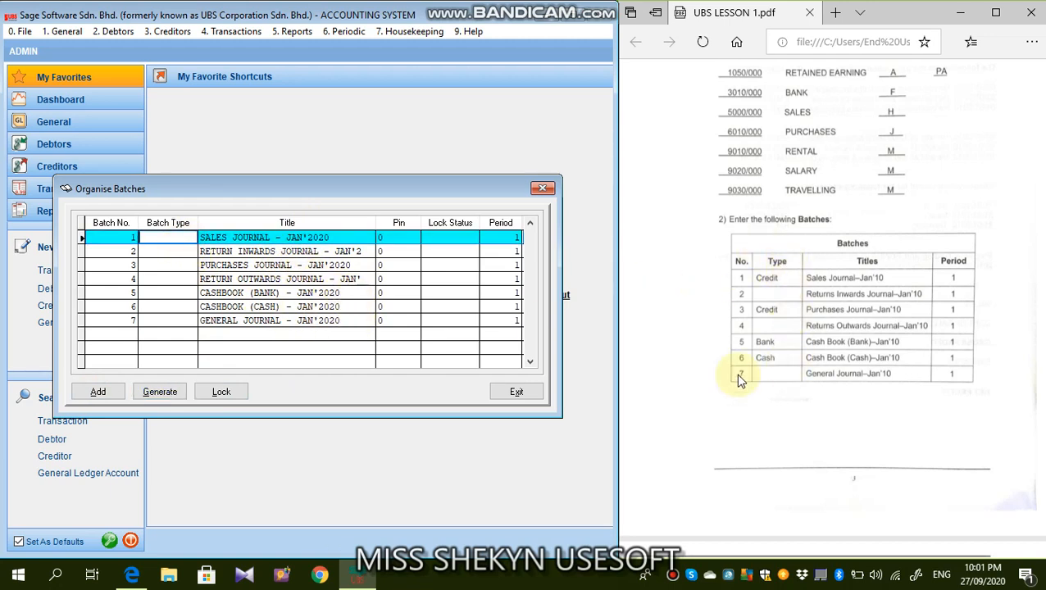
type("CREDIT")
key("Down")
key("Down")
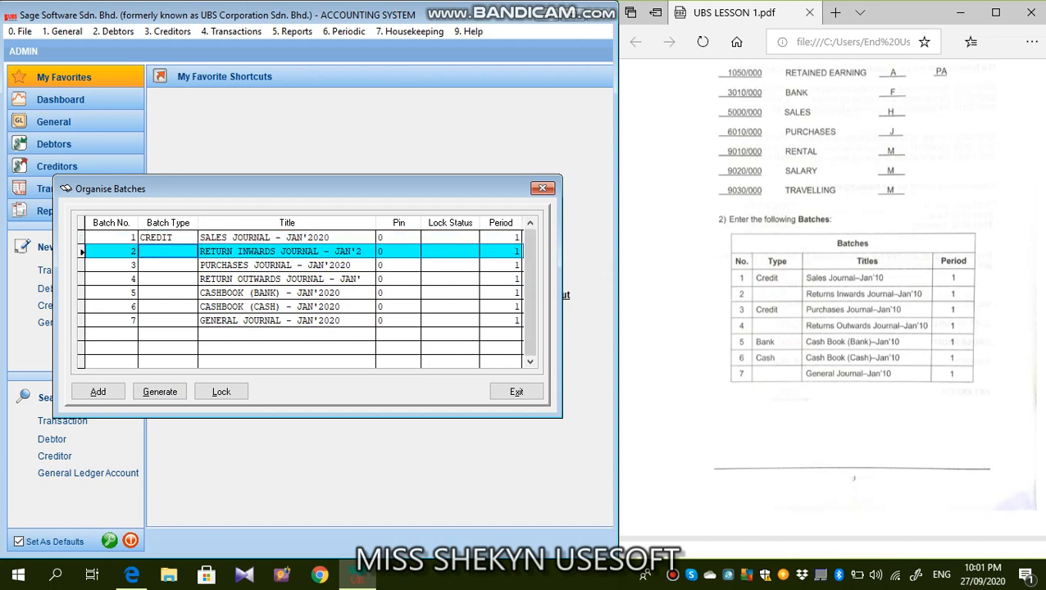
type("CREDIT")
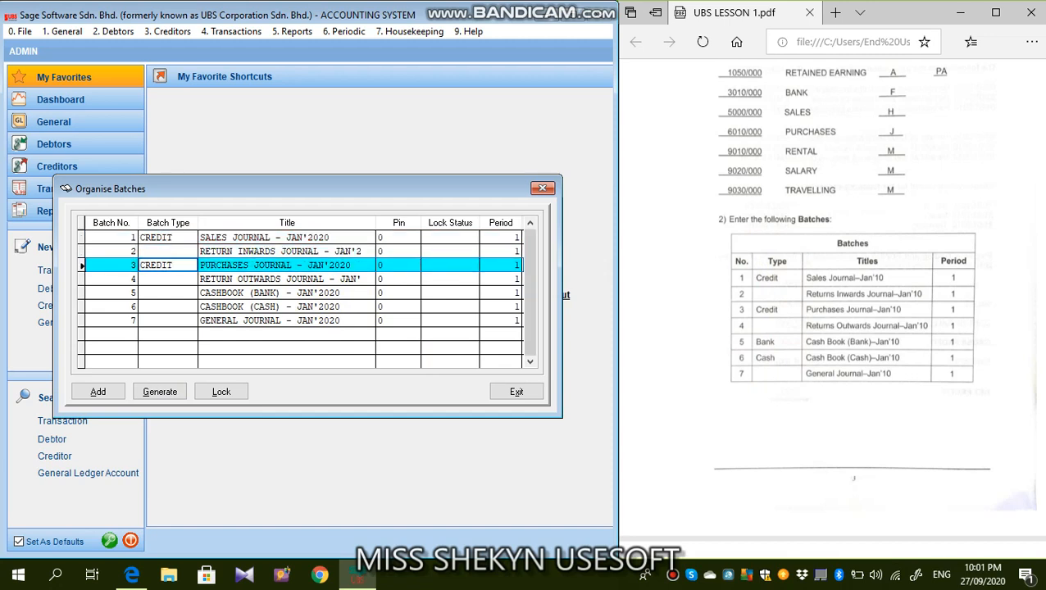
- Set the batch type to BANK for batch 5 and CASH for batch 6
key("Down")
key("Down")
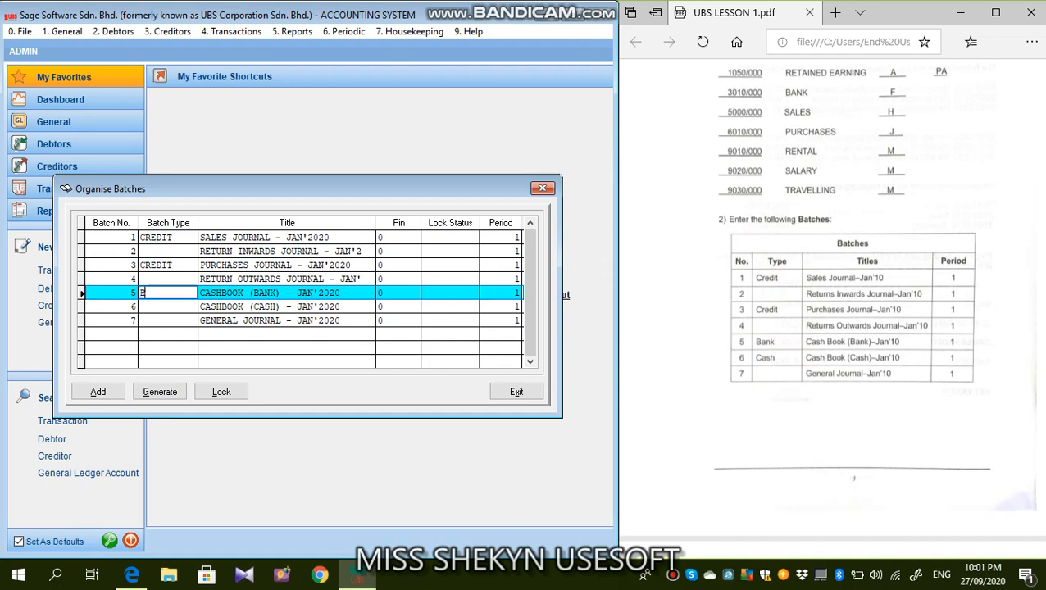
type("BANK")
key("Down")
type("CAS")
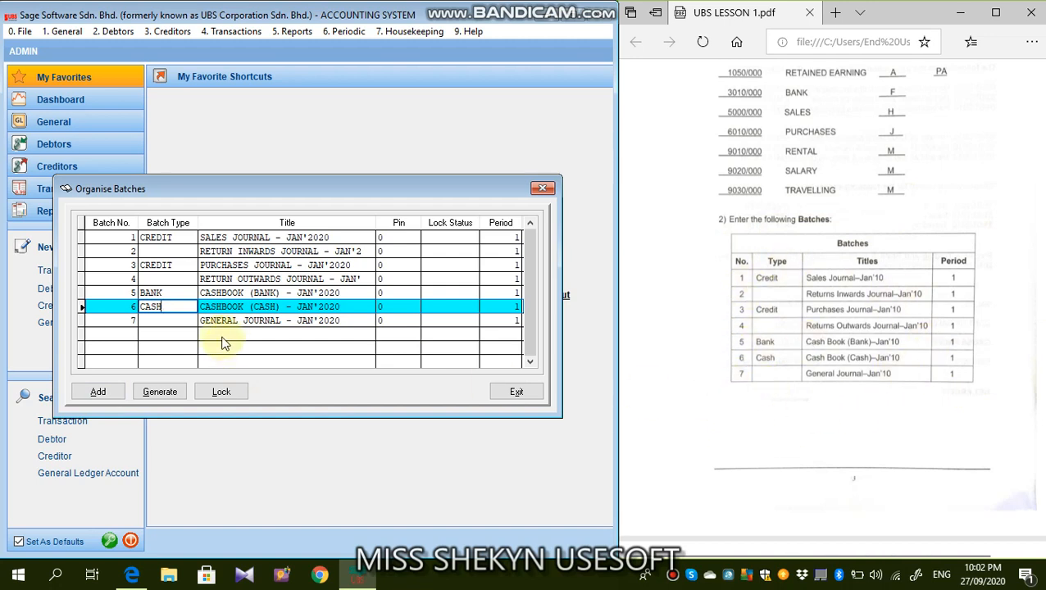
- Add a blank batch 8 below the general journal and close Organise Batches
left_click(107, 394)
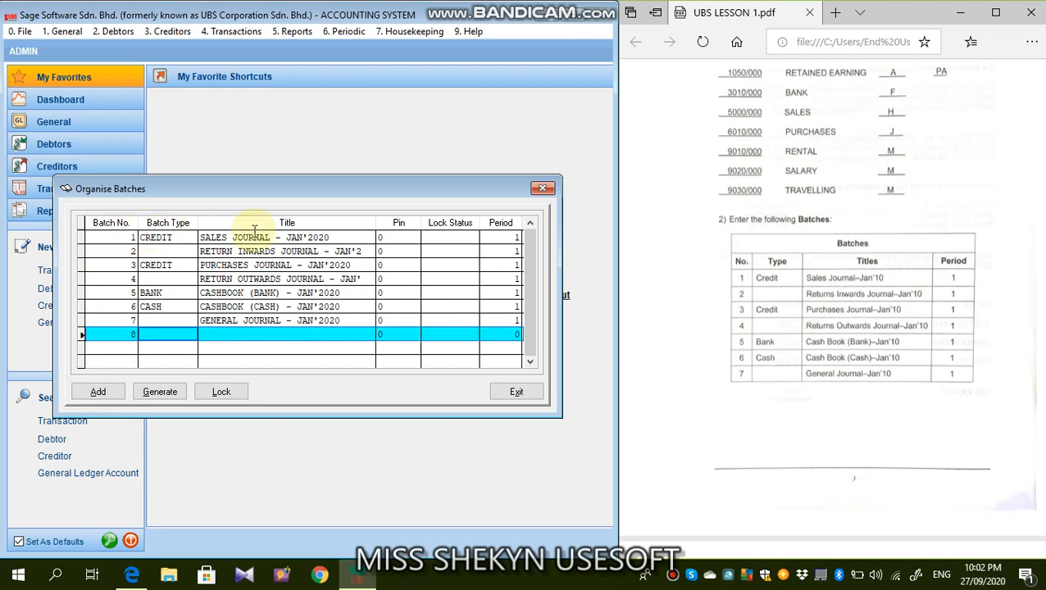
left_click(168, 395)
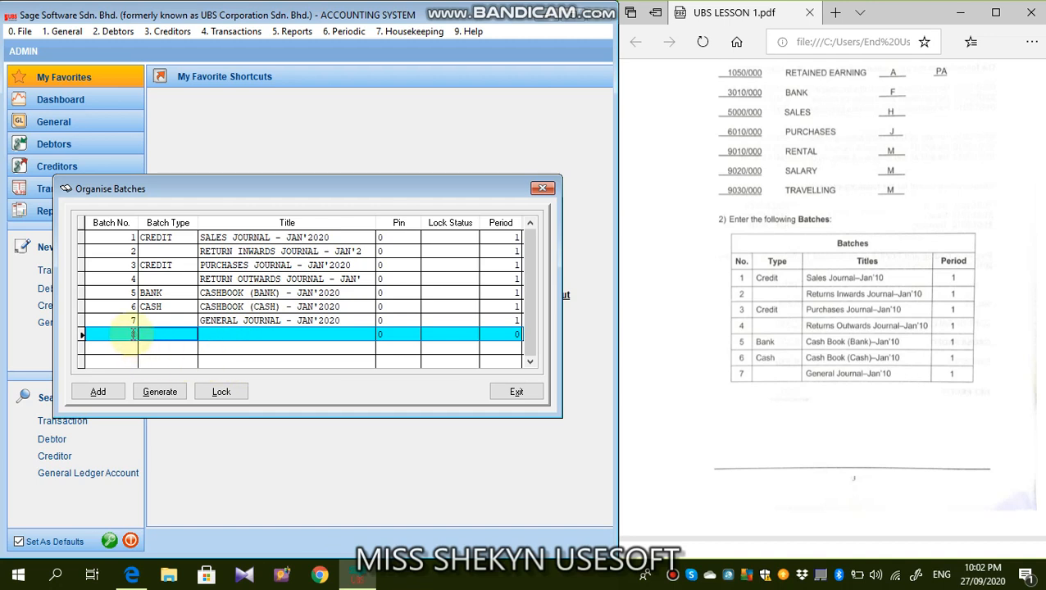
left_click(517, 393)
- Open the Administrative Tools from housekeeping, entering the required password
left_click(410, 33)
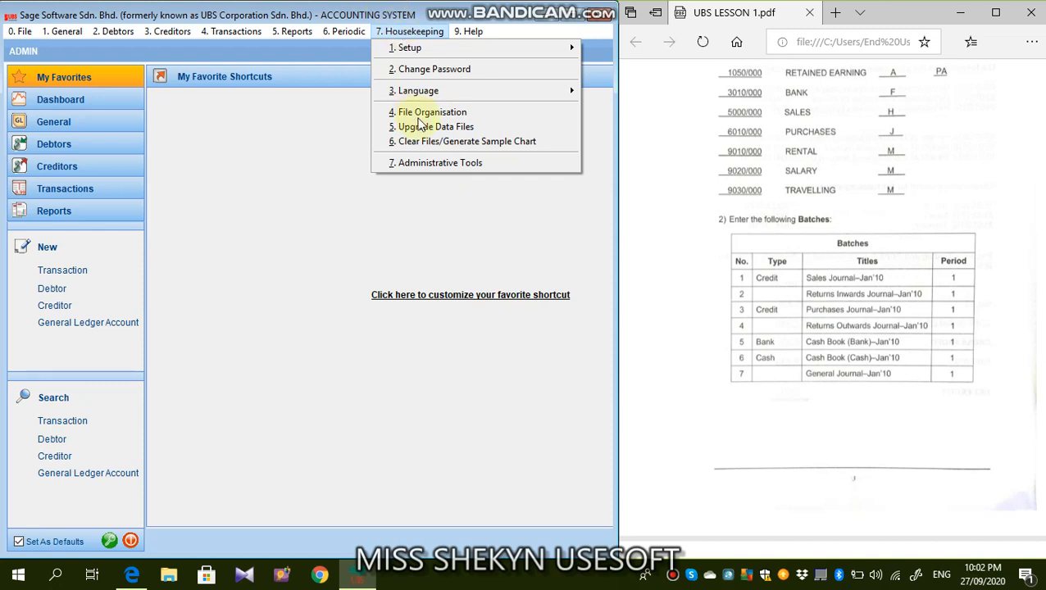
left_click(426, 163)
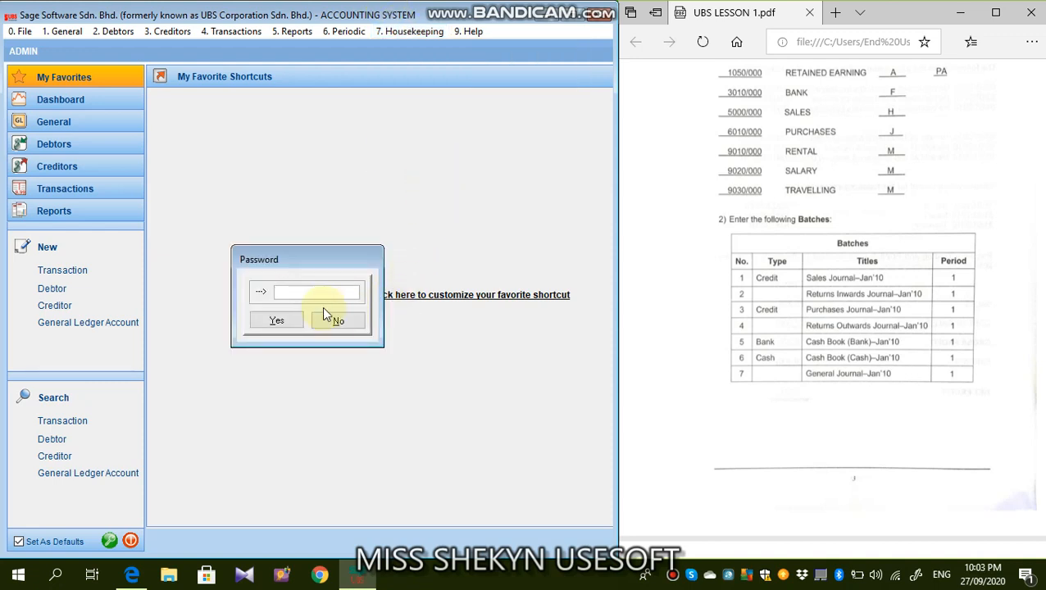
type("***")
left_click(288, 320)
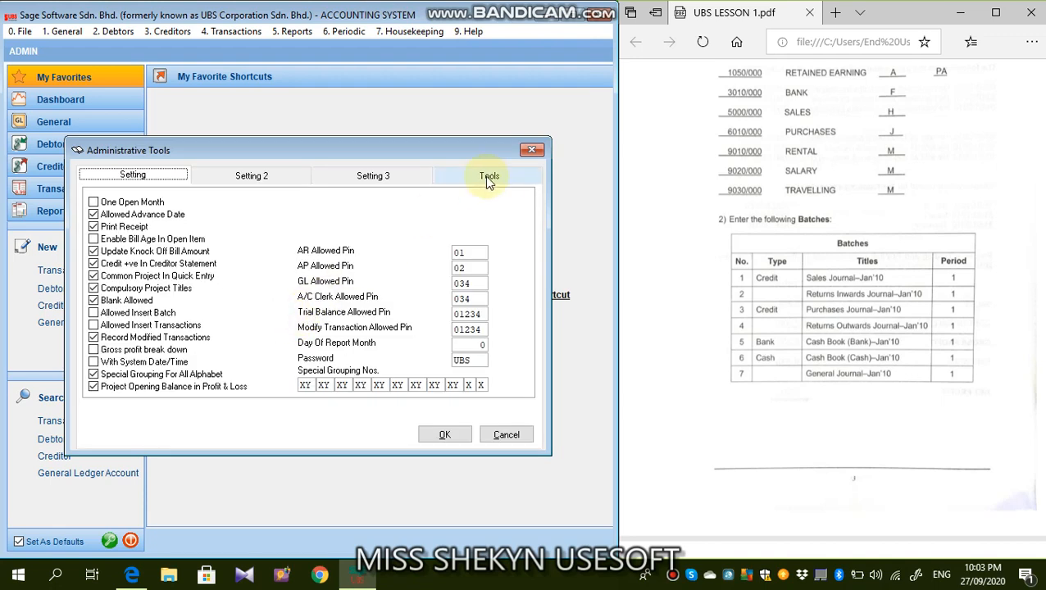
- Open the tool for changing batch lock status and pin number from the Administrative Tools
left_click(488, 178)
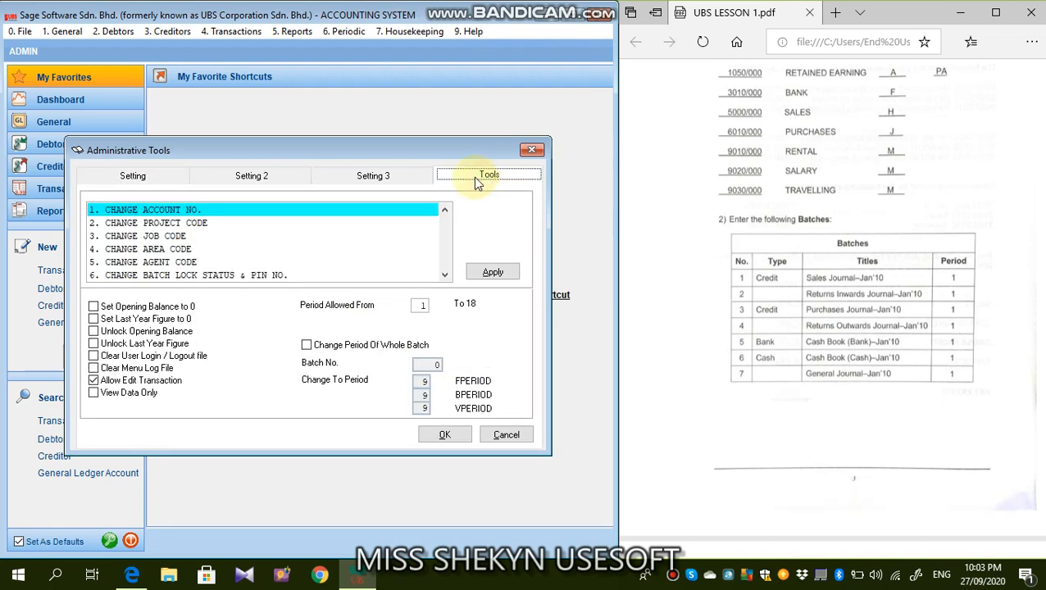
left_click(217, 275)
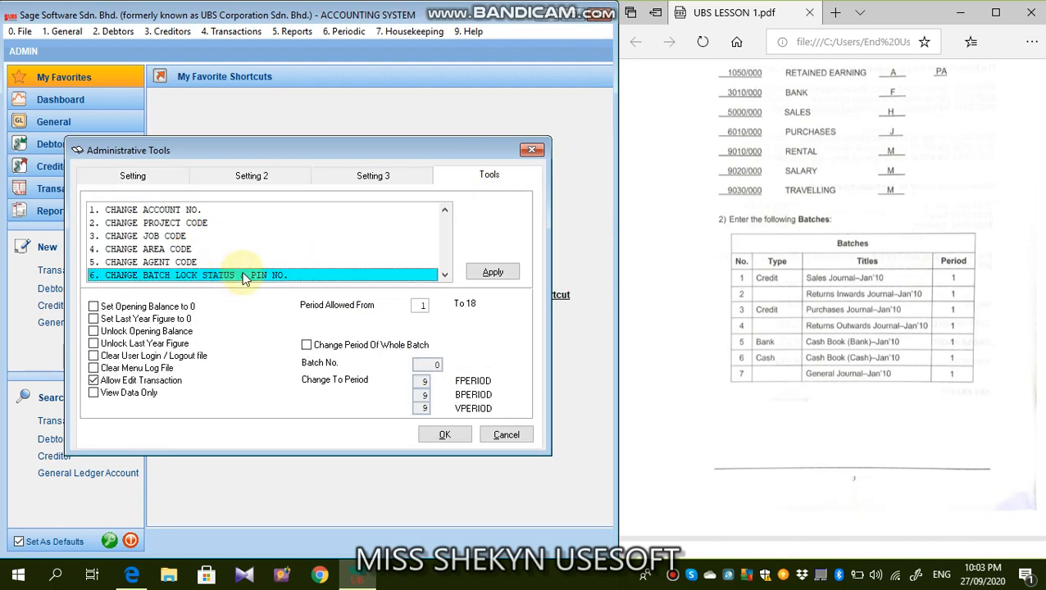
left_click(243, 276)
double_click(245, 276)
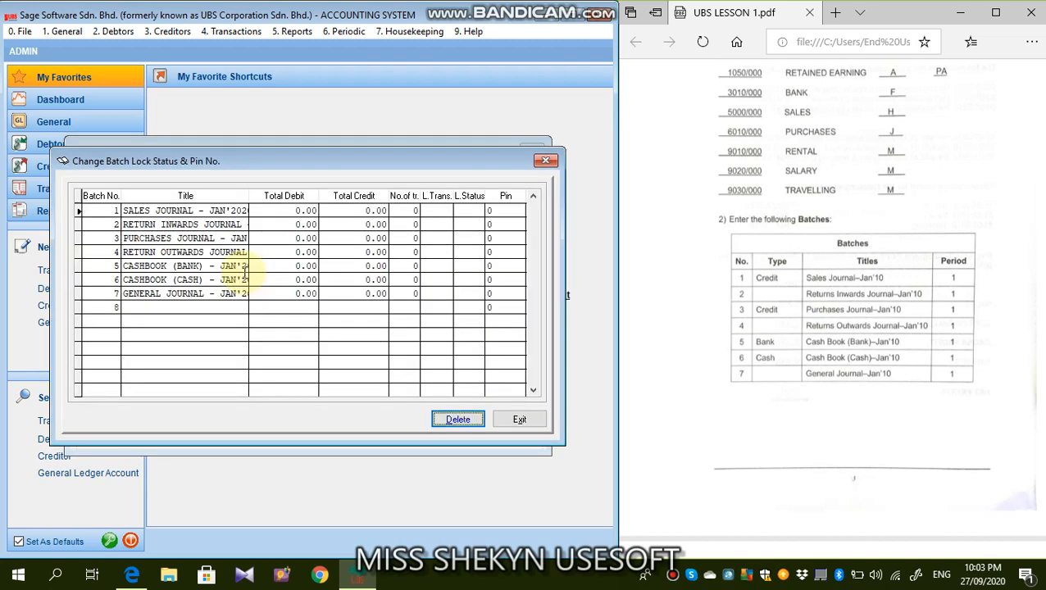
- Delete the blank batch 8, confirm the deletion, and close the batch tool and Administrative Tools
left_click(204, 303)
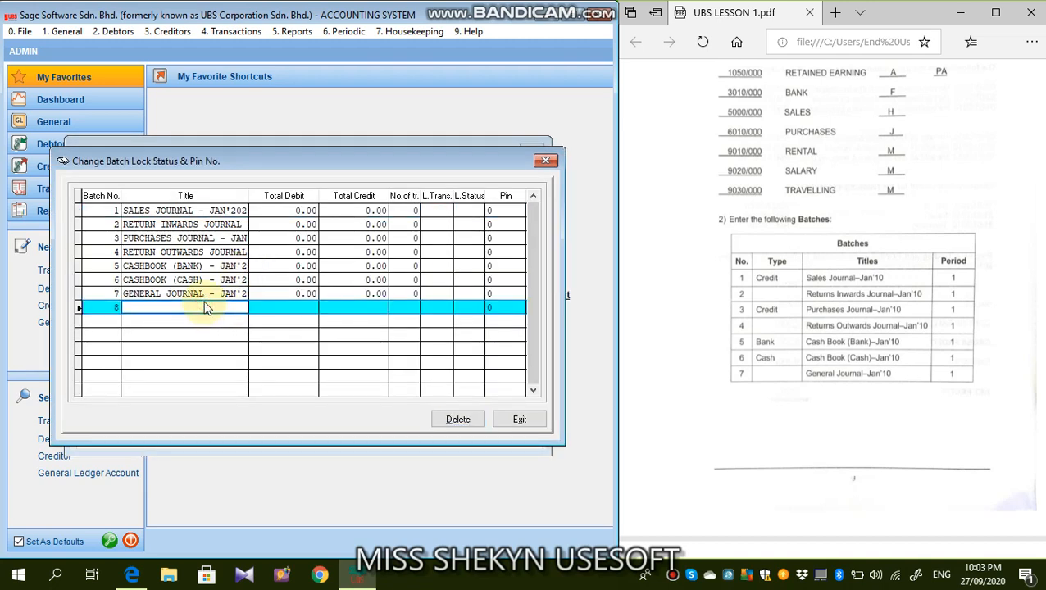
left_click(106, 310)
left_click(459, 421)
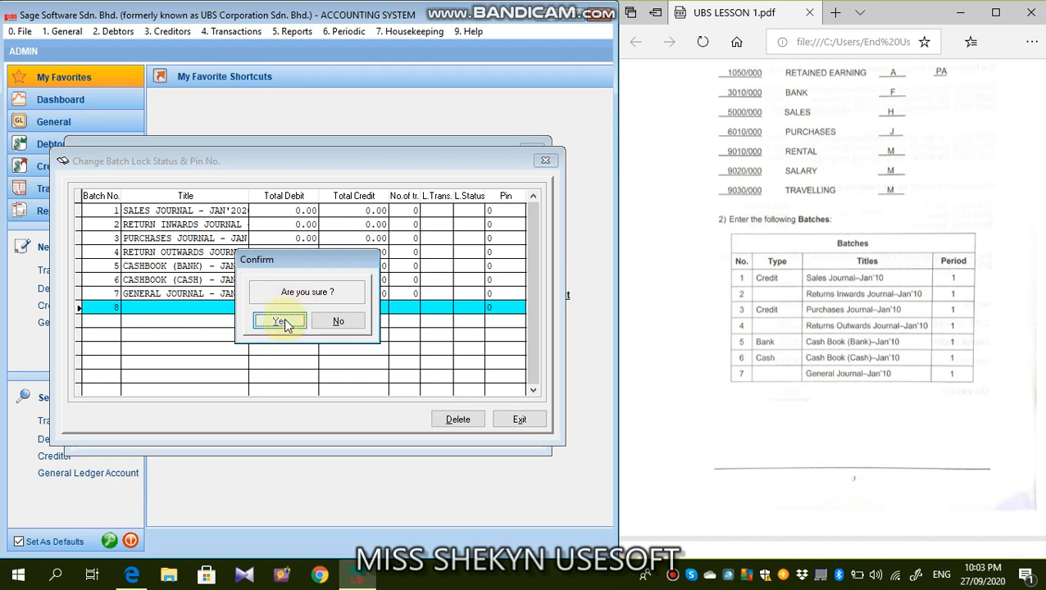
left_click(284, 320)
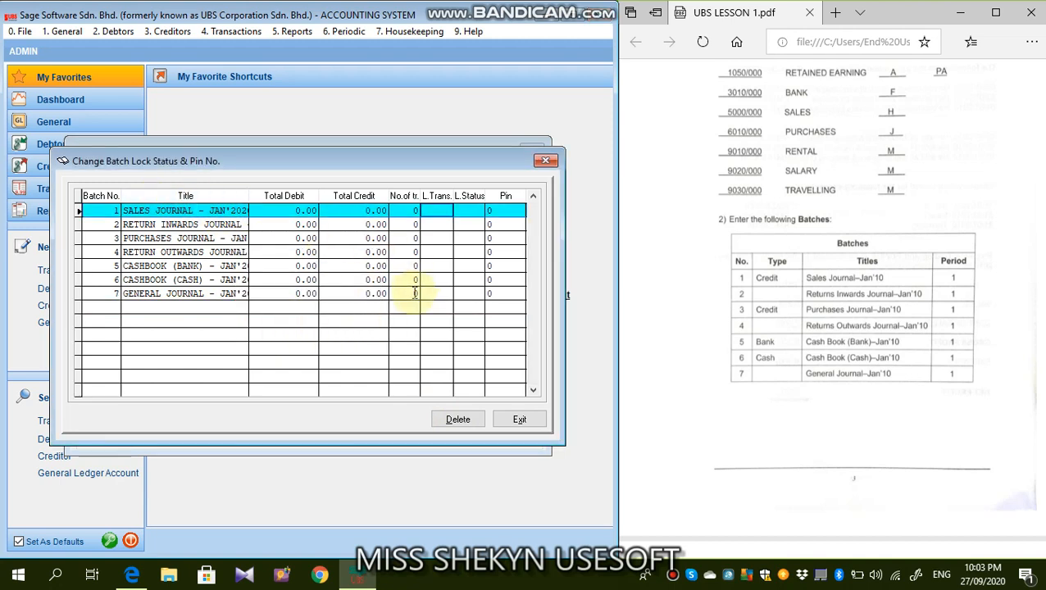
left_click(520, 420)
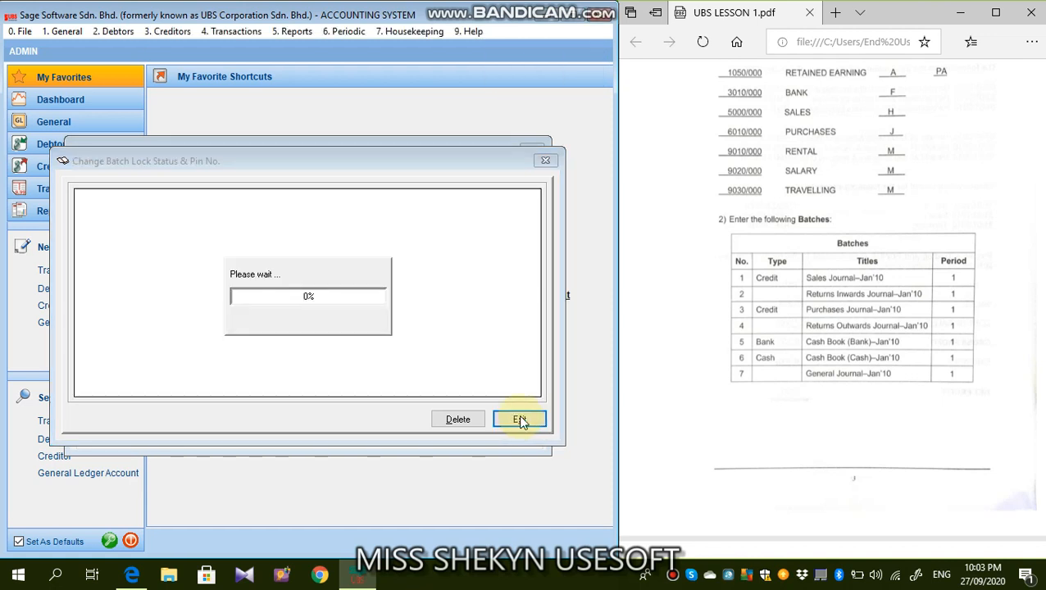
left_click(355, 324)
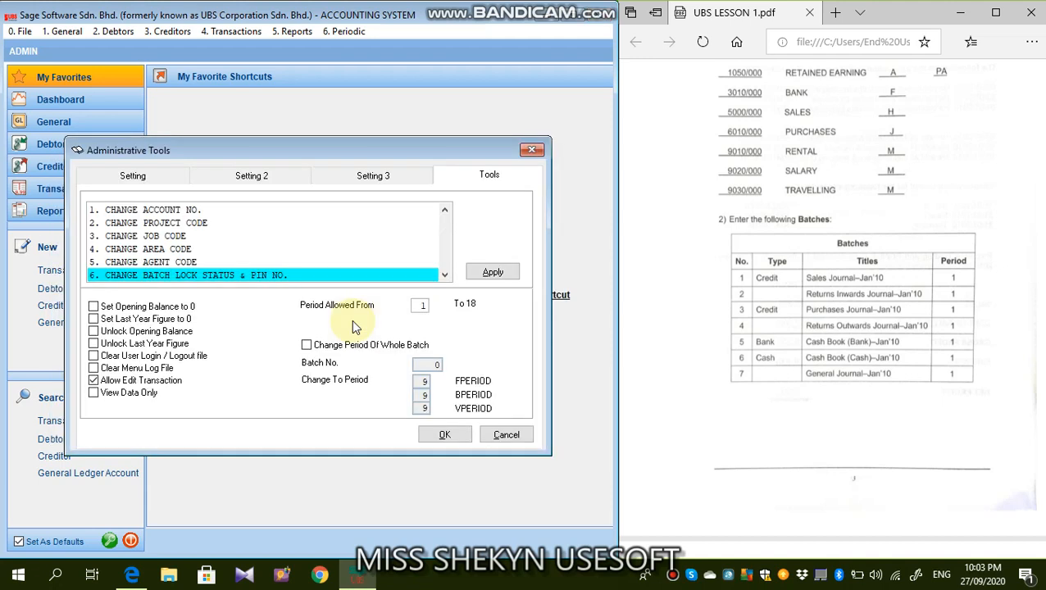
left_click(462, 435)
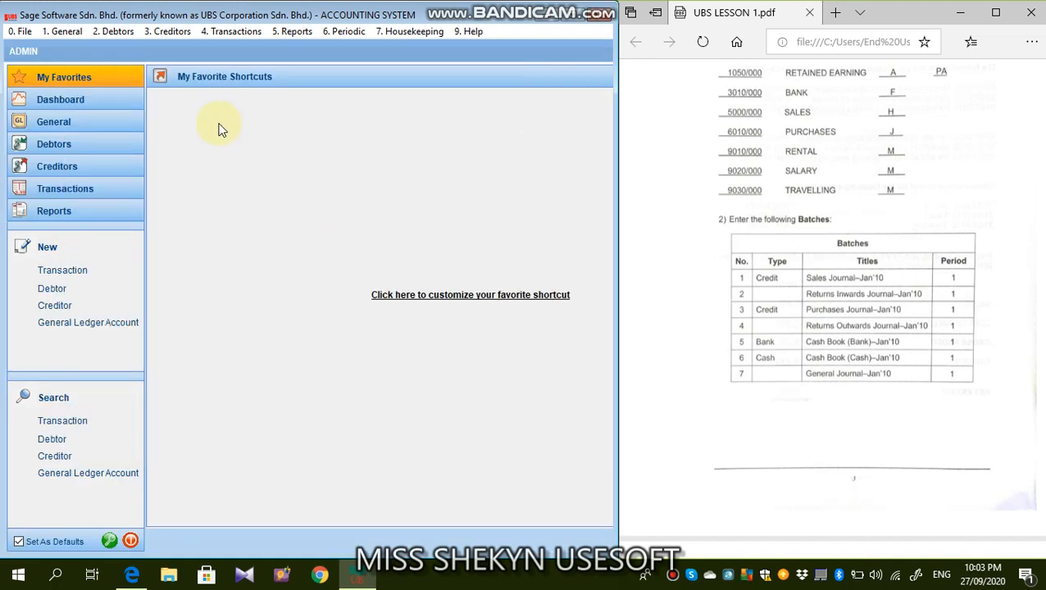
- Review the batches in Organise Batches and the Generate Batch Titles template, and close both
left_click(223, 33)
left_click(232, 62)
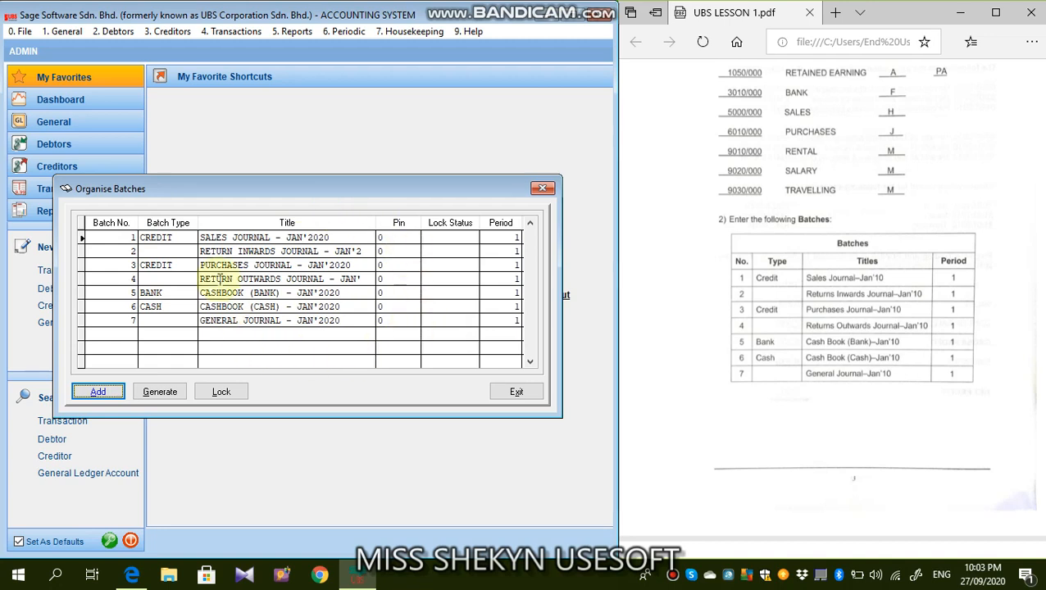
left_click(160, 393)
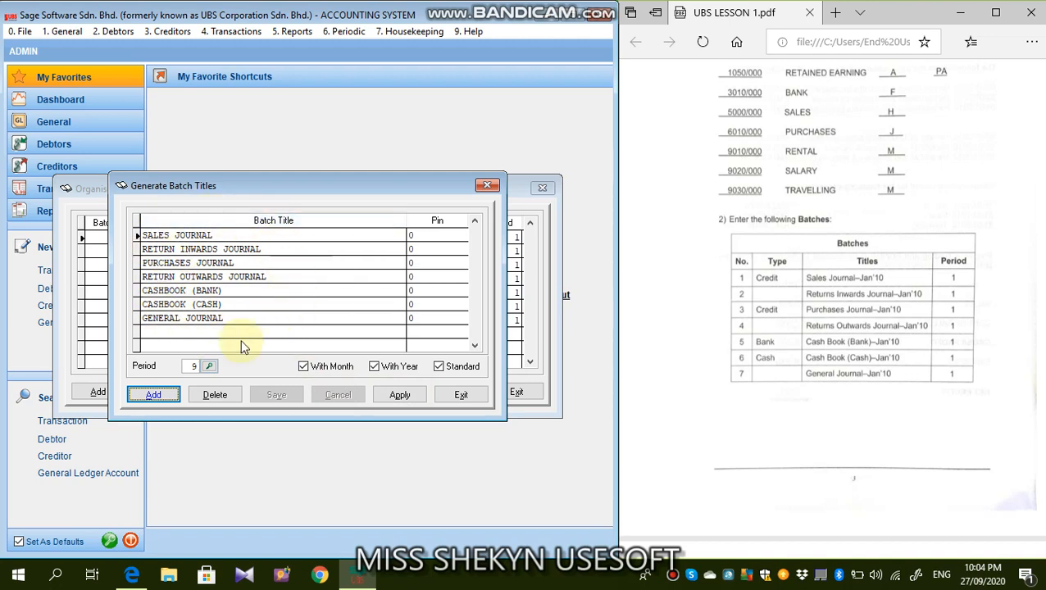
left_click(394, 396)
left_click(459, 395)
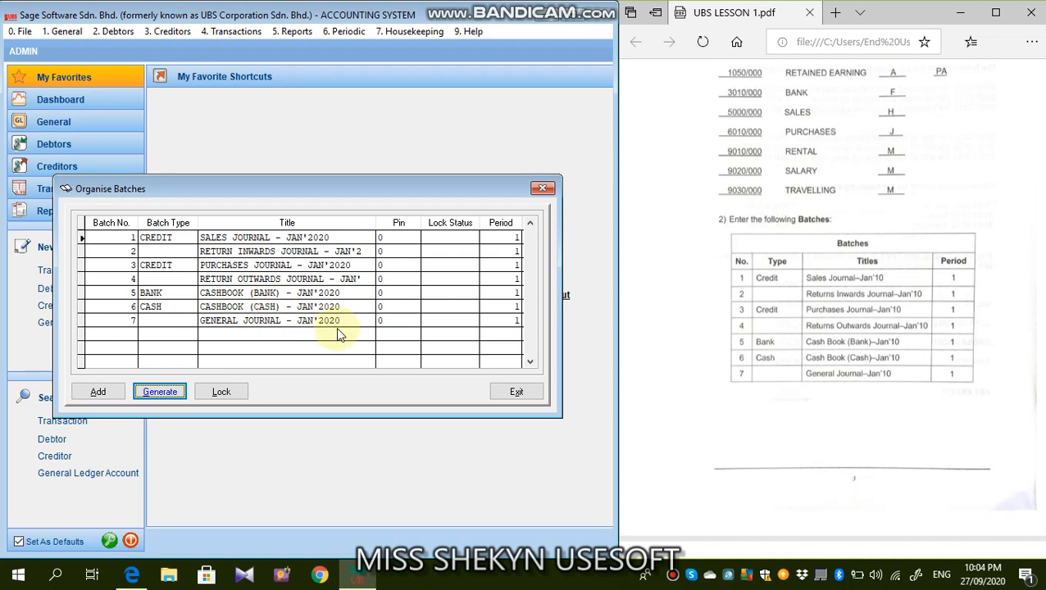
left_click(502, 393)
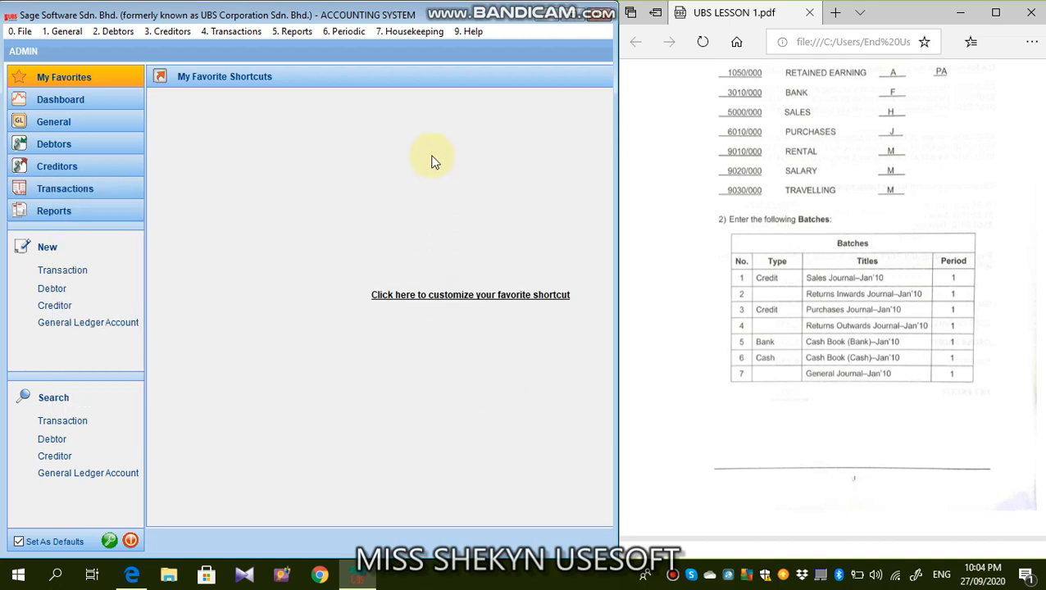
- Open the General Setup from housekeeping to show the company profile
scroll(864, 300, "up", 3)
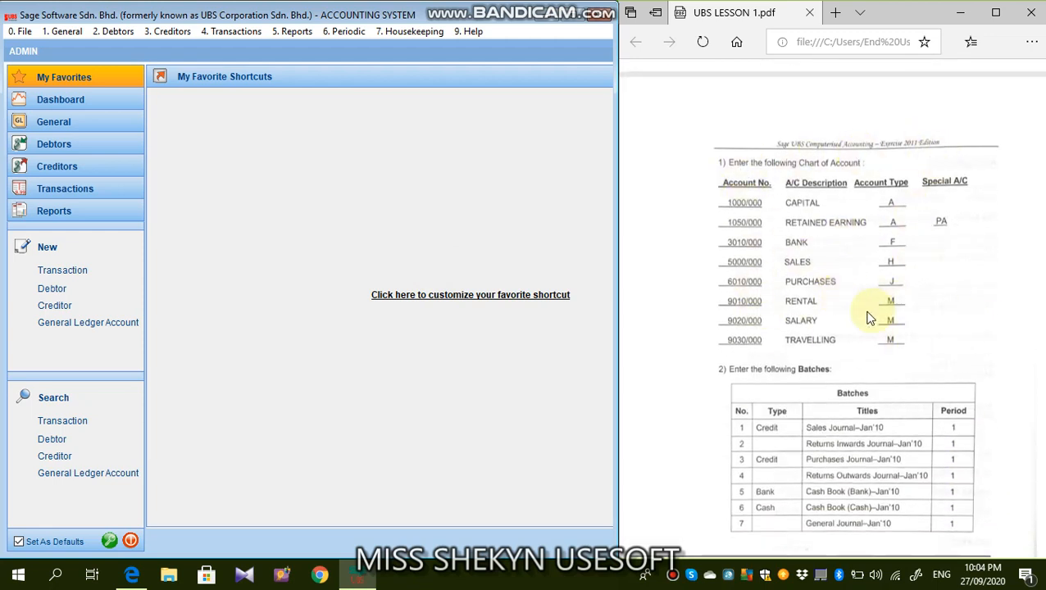
scroll(845, 300, "down", 2)
scroll(844, 302, "down", 2)
scroll(842, 287, "up", 2)
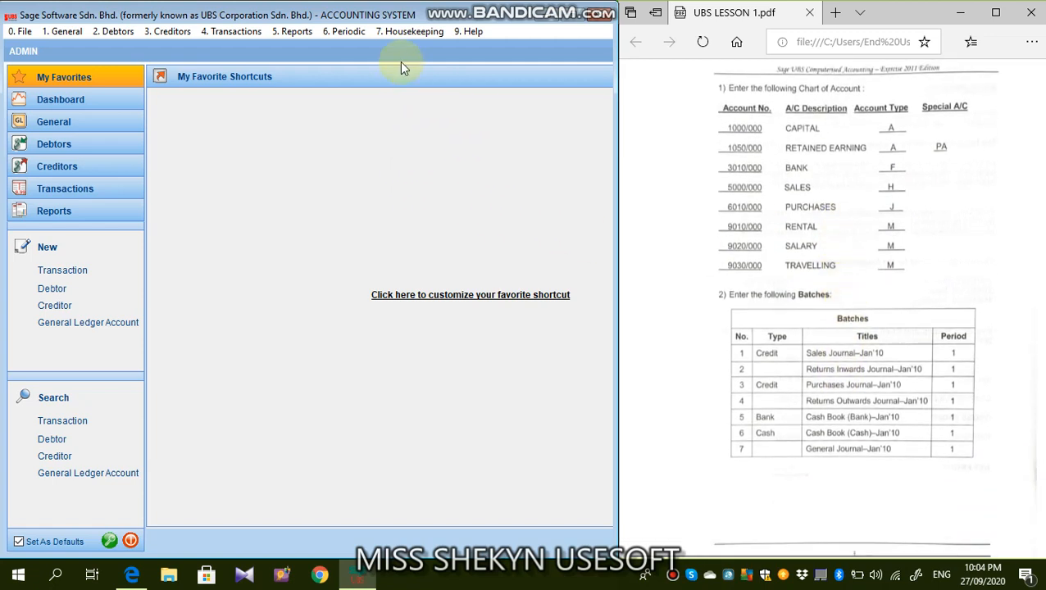
left_click(400, 32)
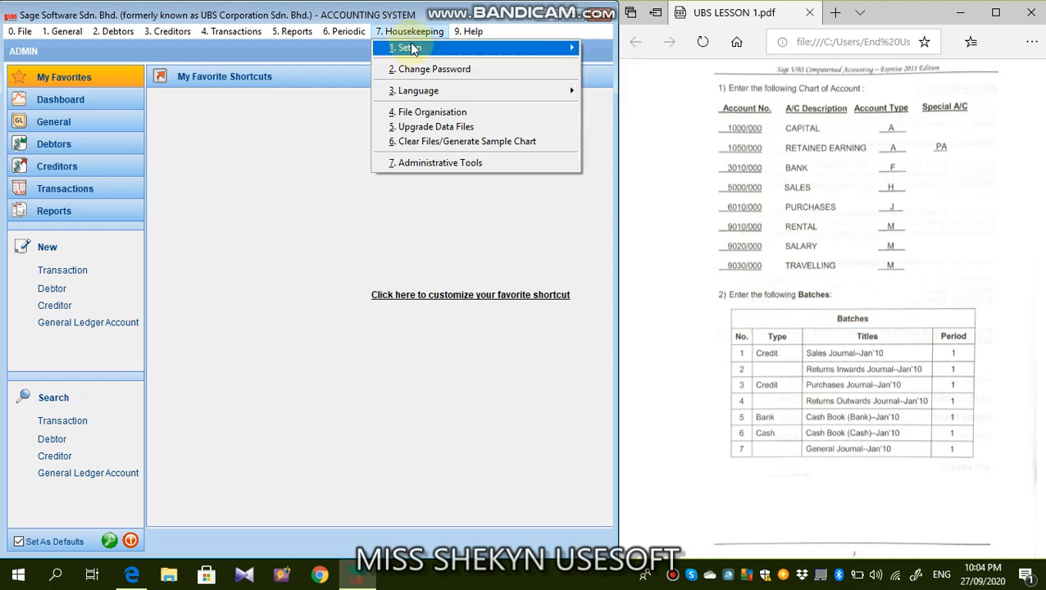
mouse_move(413, 50)
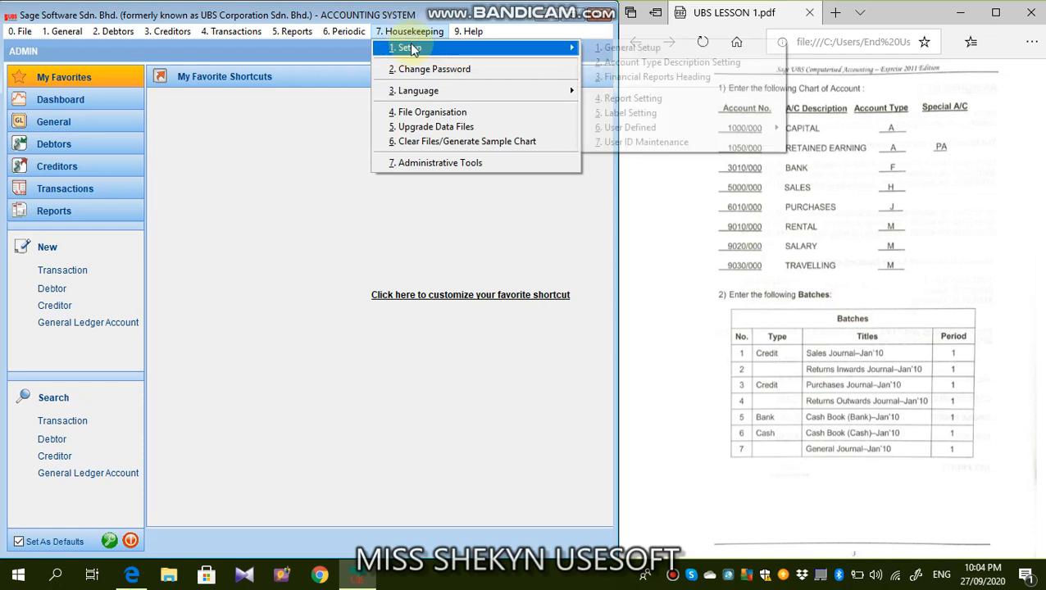
left_click(628, 48)
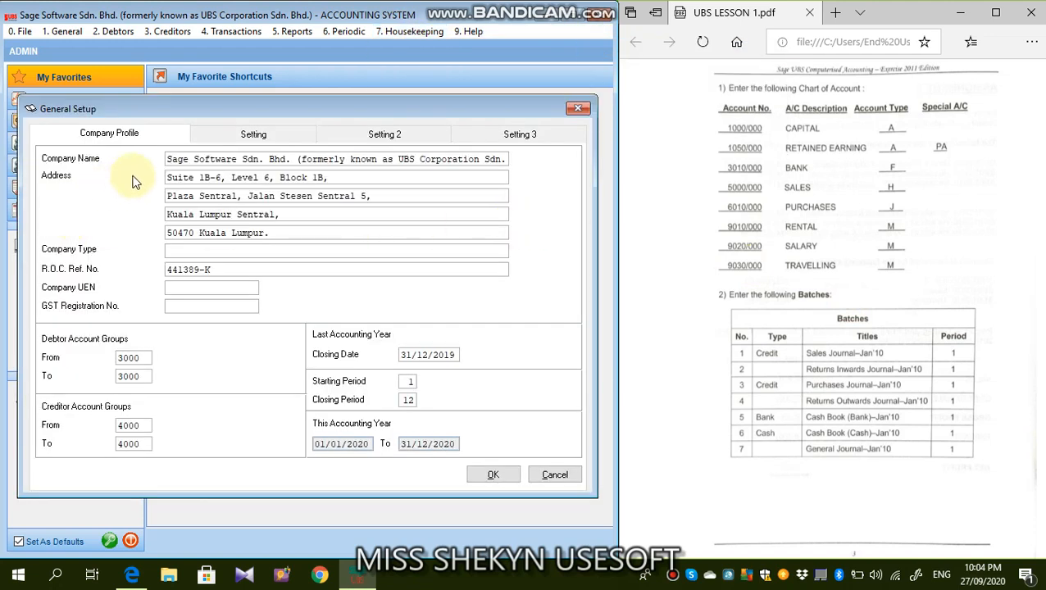
- Replace the company name in the company profile with SUNNY ELECTRICAL COMPANY, as named in Assignment 1
left_click_drag(165, 159, 517, 166)
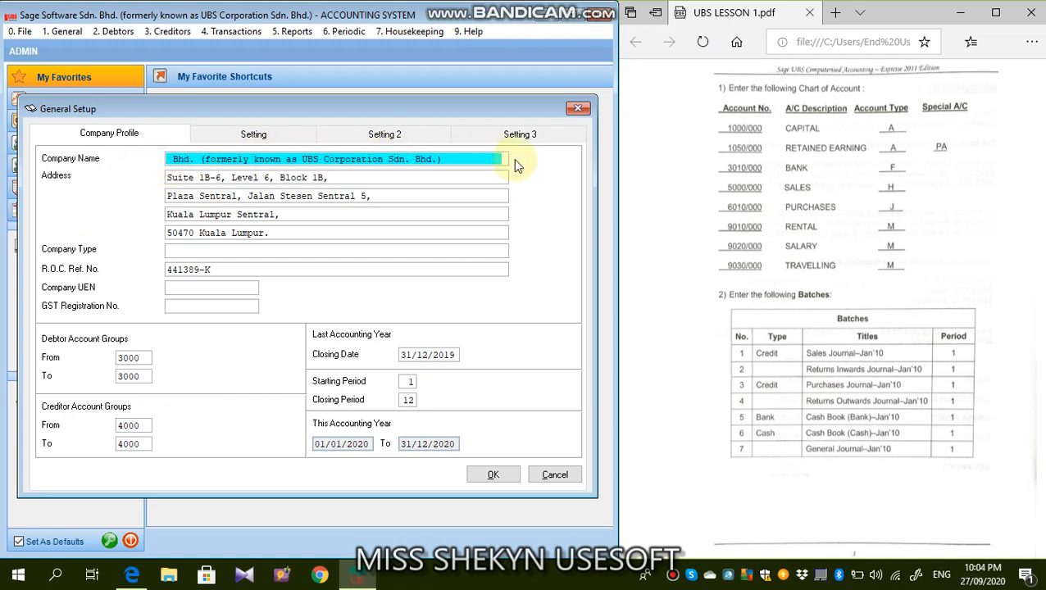
type("SUNN")
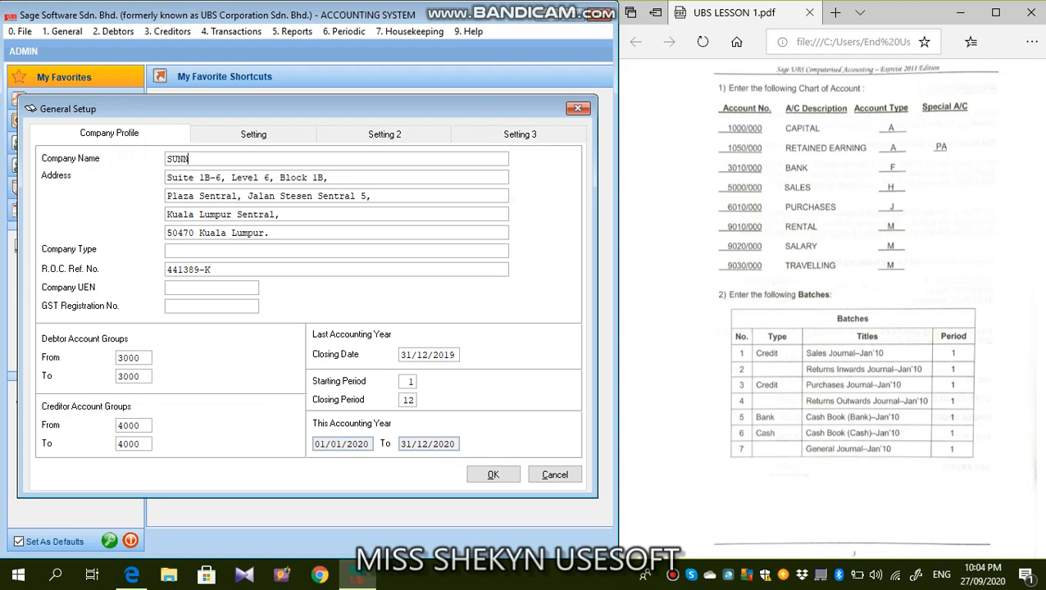
type("Y ELECTRICAL")
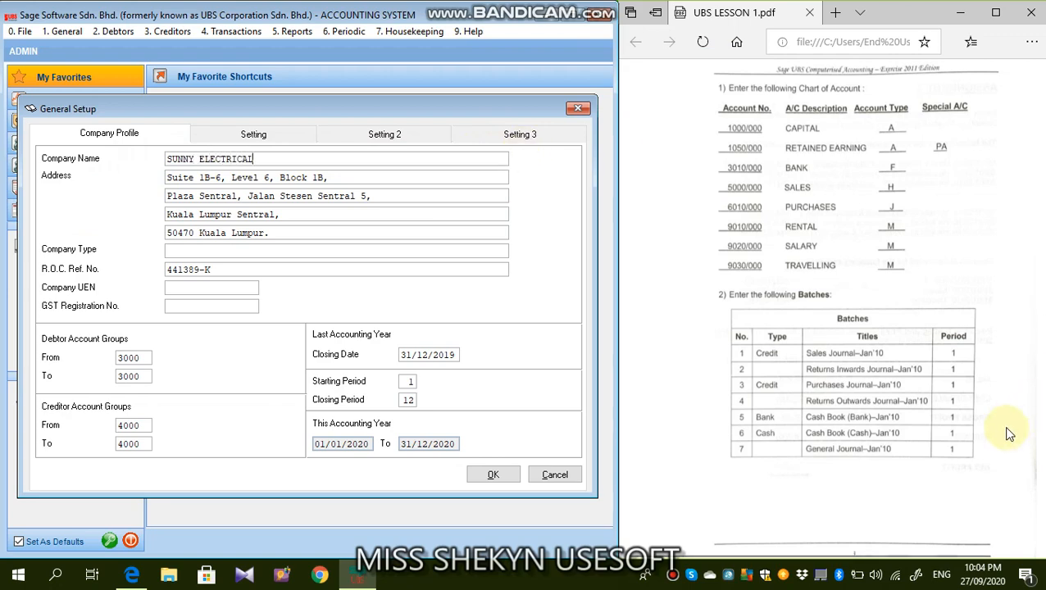
scroll(868, 345, "up", 8)
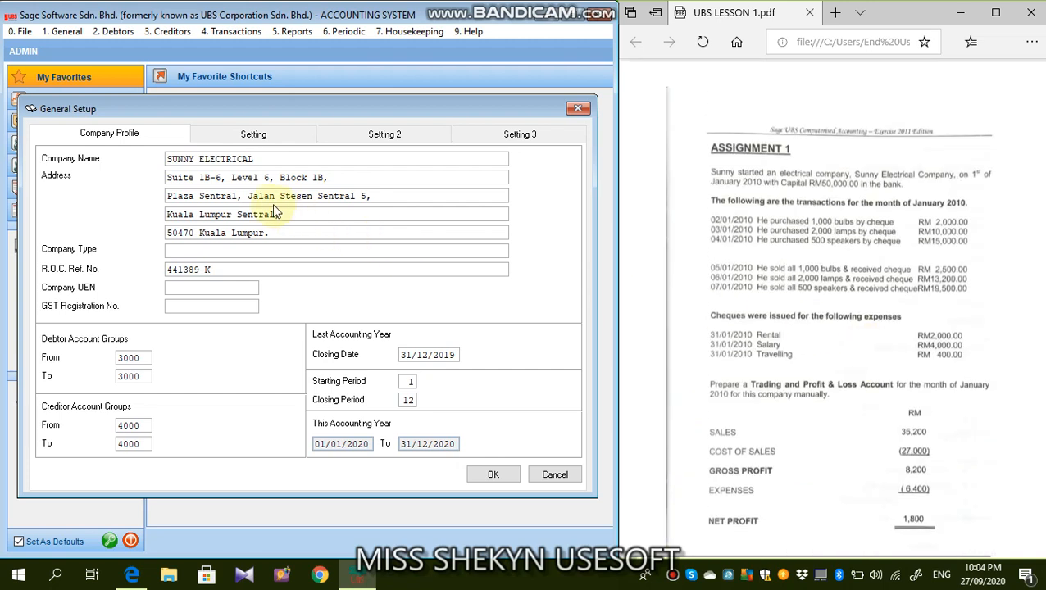
type("CMPANY")
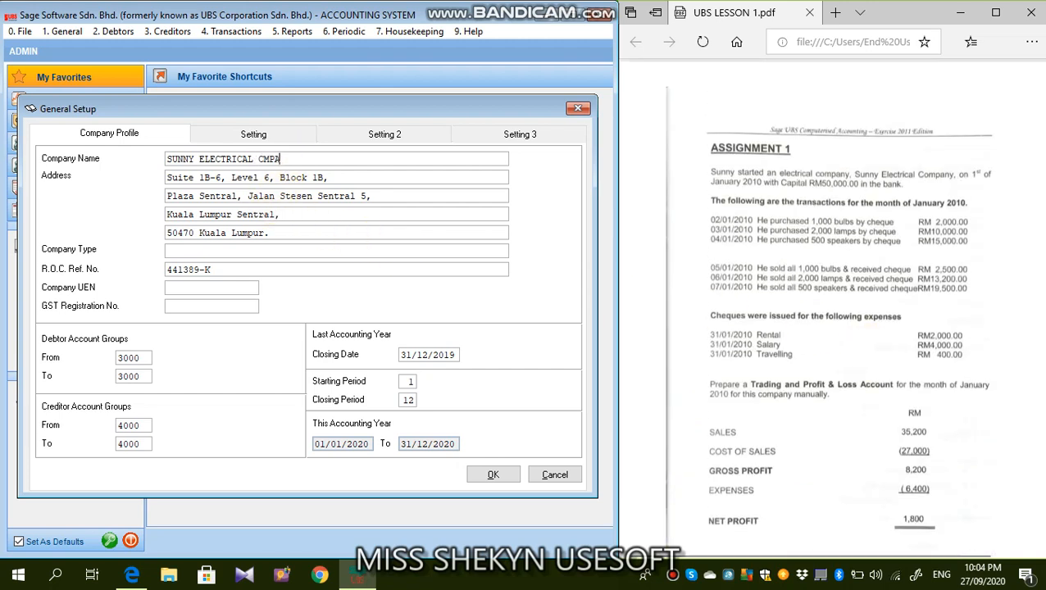
key("BackSpace")
key("BackSpace")
key("BackSpace")
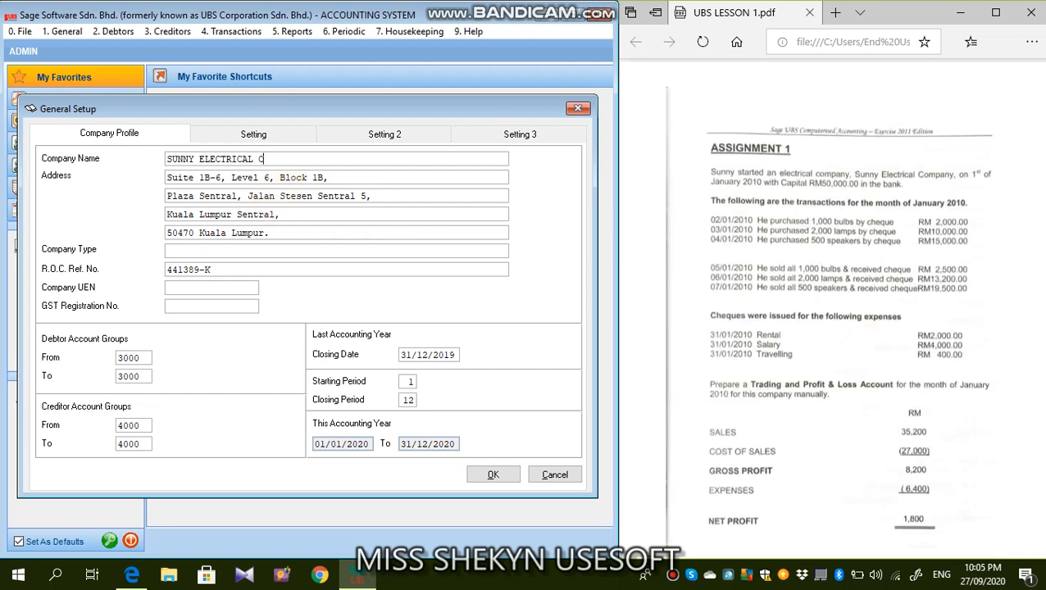
type("OMPANY")
- Set the last accounting year's closing date to 31/12/2018 and let the current accounting year recalculate
left_click(348, 447)
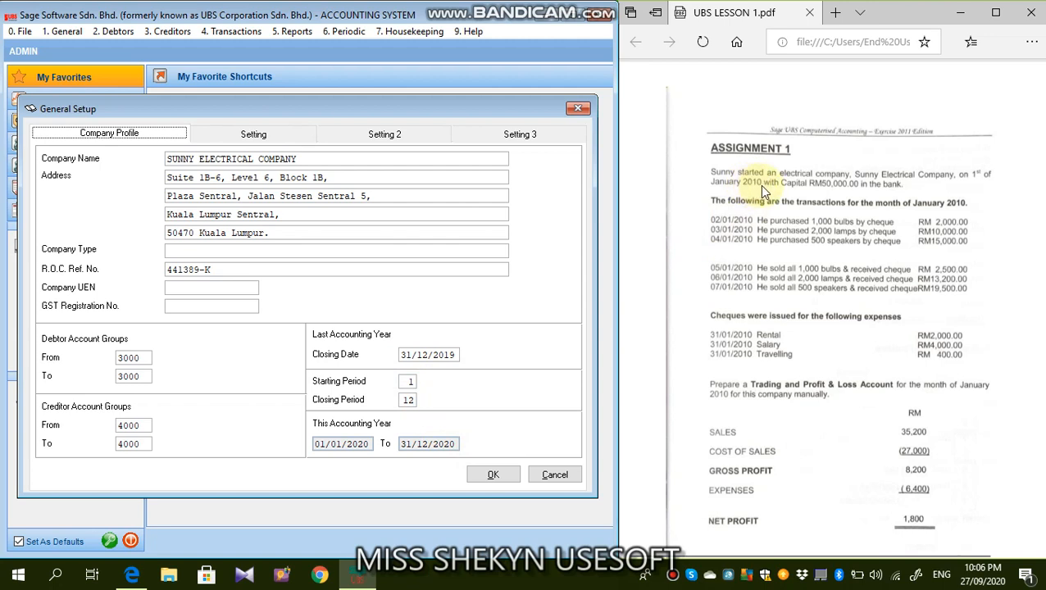
left_click(402, 355)
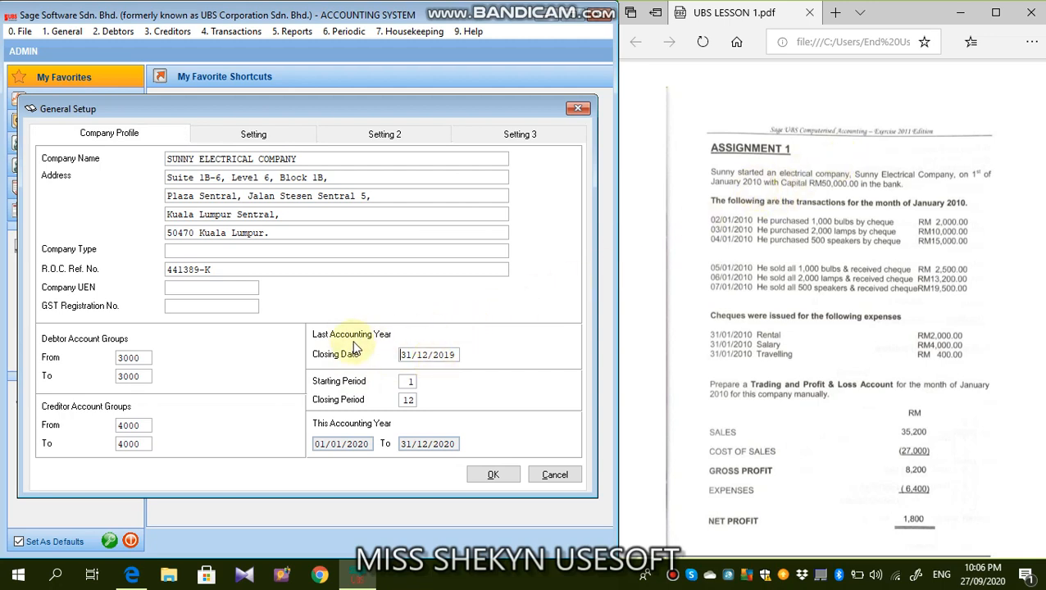
left_click(452, 355)
key("BackSpace")
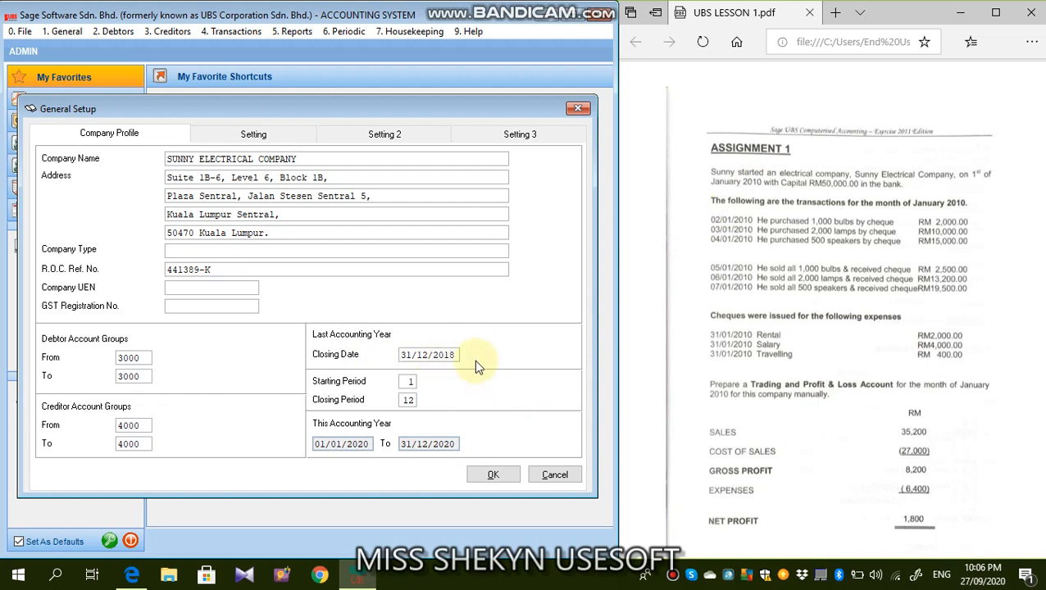
key("Tab")
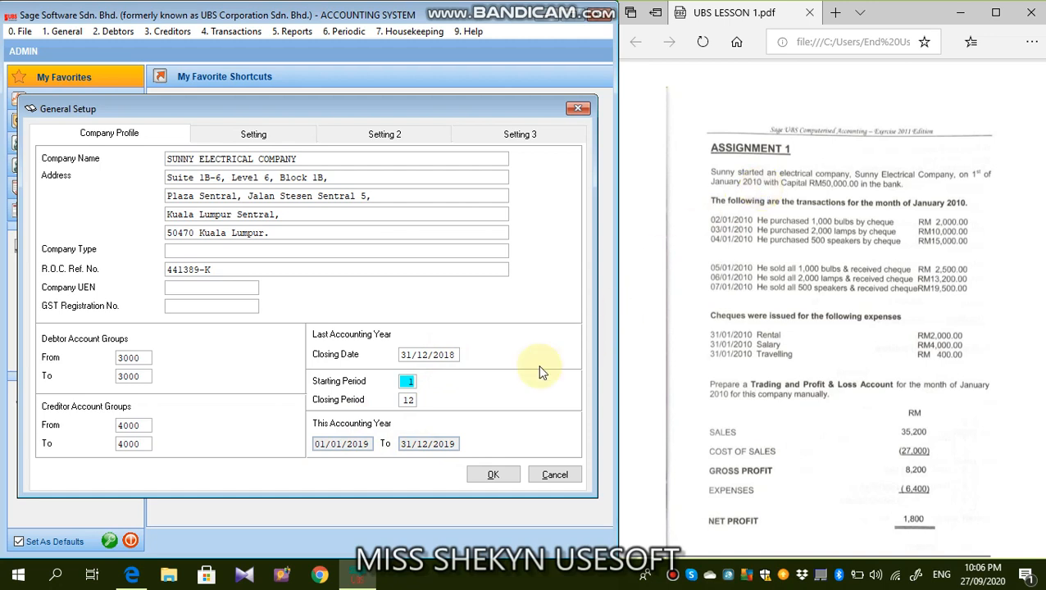
- Set the last accounting year's closing date to 31/12/2019 and save the General Setup
left_click(453, 355)
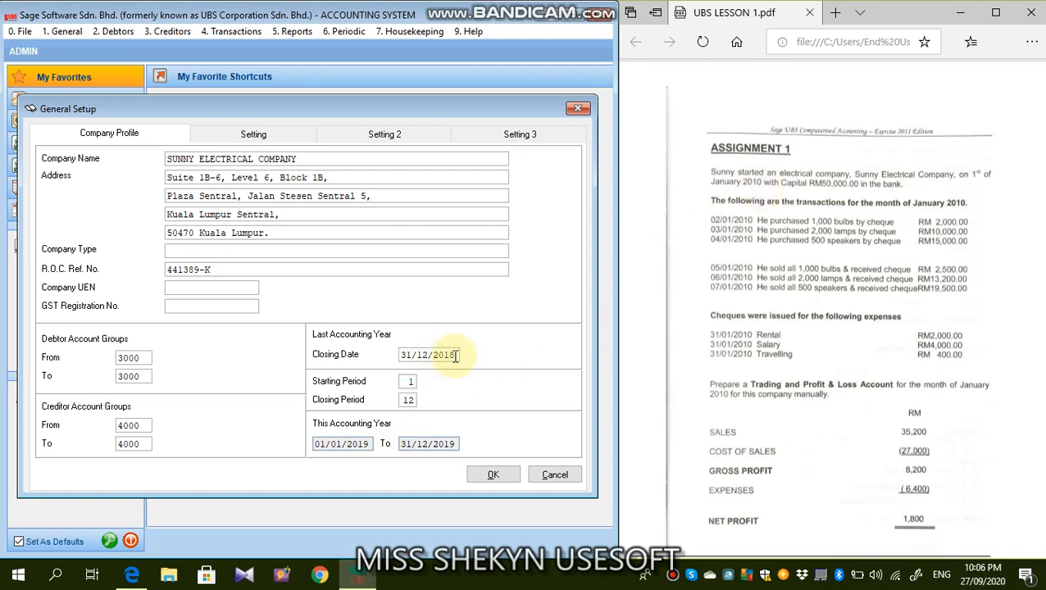
key("BackSpace")
type("9")
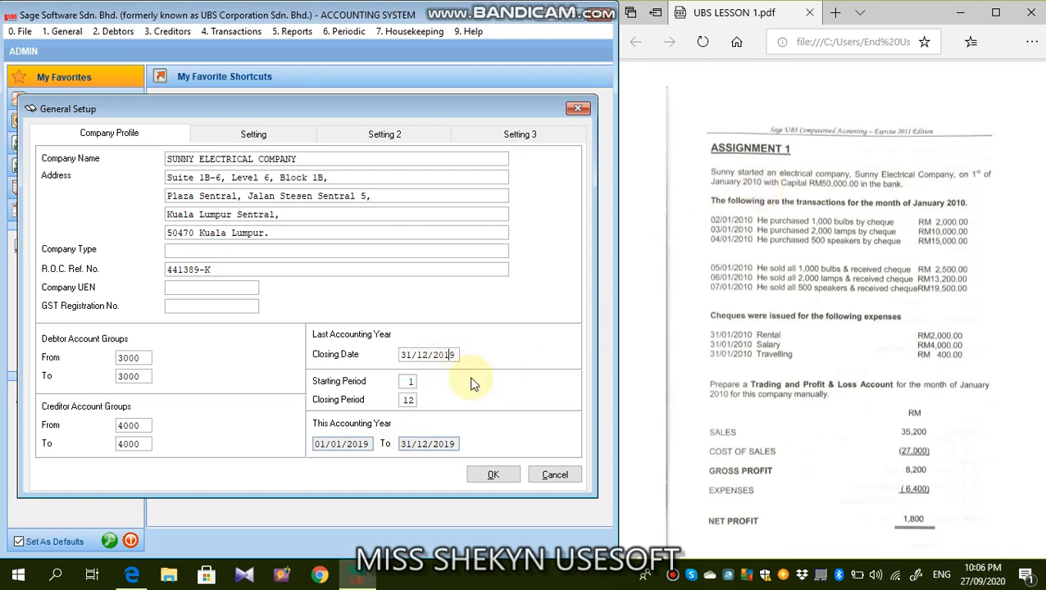
key("Tab")
left_click(509, 477)
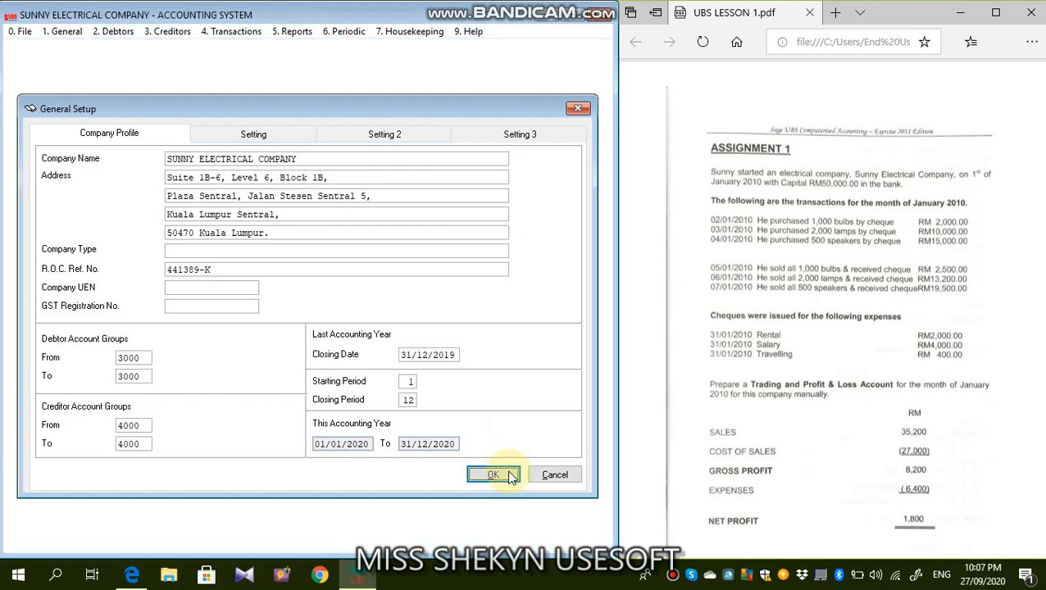